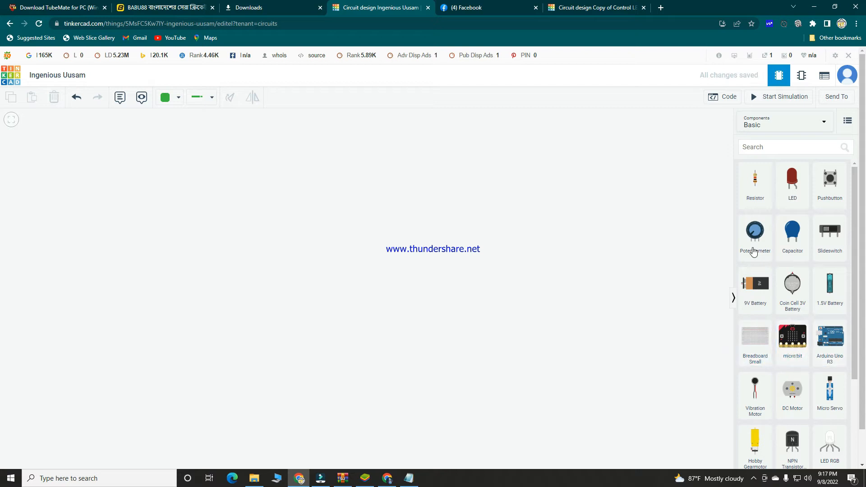
# - Place an Arduino Uno R3 in the empty workspace and a small breadboard beside it, to the board's right
pyautogui.moveTo(835, 343); pyautogui.dragTo(303, 308)
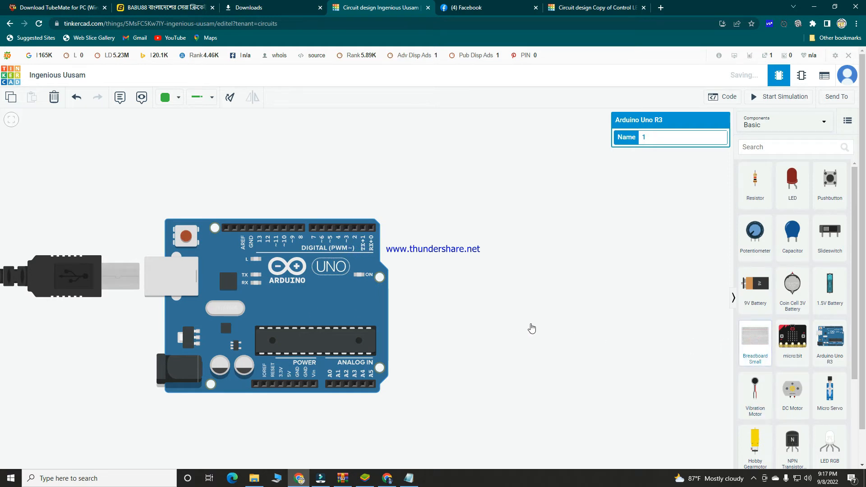
pyautogui.click(532, 328)
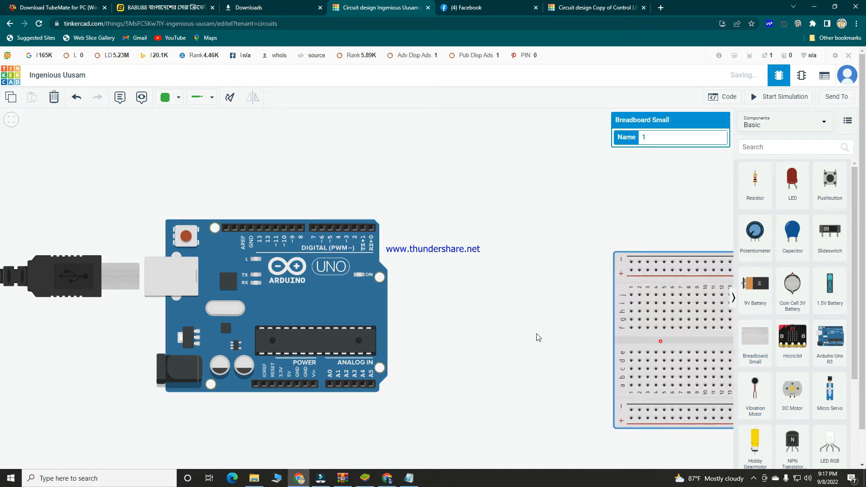
pyautogui.moveTo(661, 345); pyautogui.dragTo(460, 317)
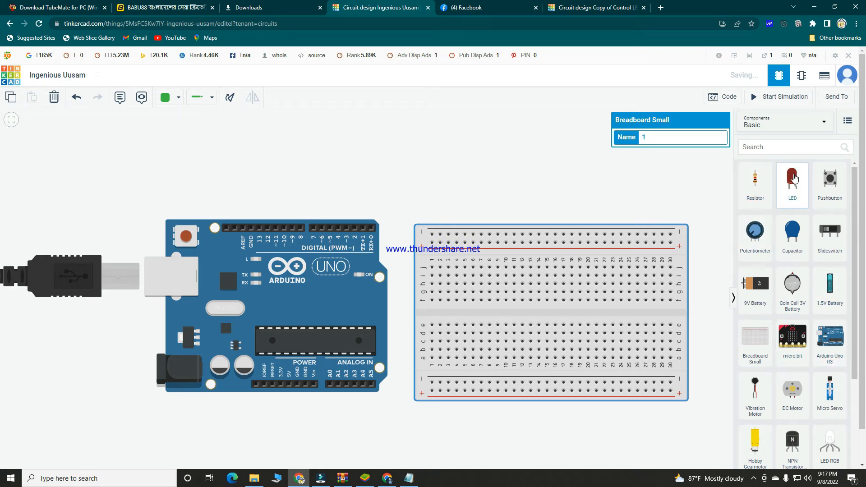
# - Place four red LEDs in a row on the breadboard's upper half, with their cathodes in columns 13, 16, 19 and 22
pyautogui.moveTo(794, 179); pyautogui.dragTo(564, 289)
pyautogui.moveTo(793, 183); pyautogui.dragTo(583, 282)
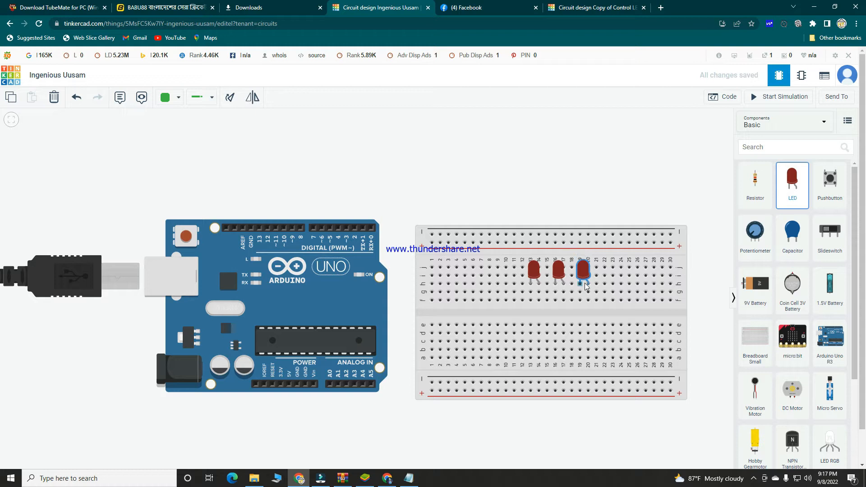
pyautogui.moveTo(797, 184); pyautogui.dragTo(607, 283)
pyautogui.click(590, 203)
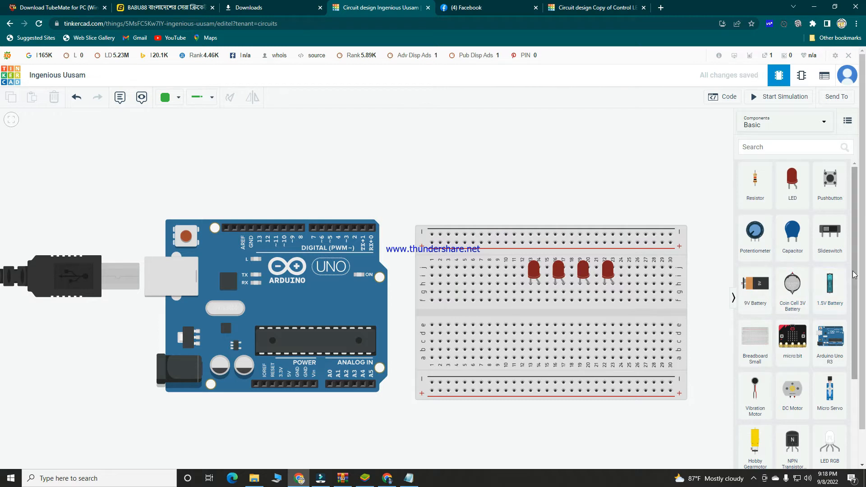
# - Place four resistors across the breadboard's centre gap in columns 13, 16, 19 and 22, one below each LED
pyautogui.moveTo(855, 276); pyautogui.dragTo(864, 346)
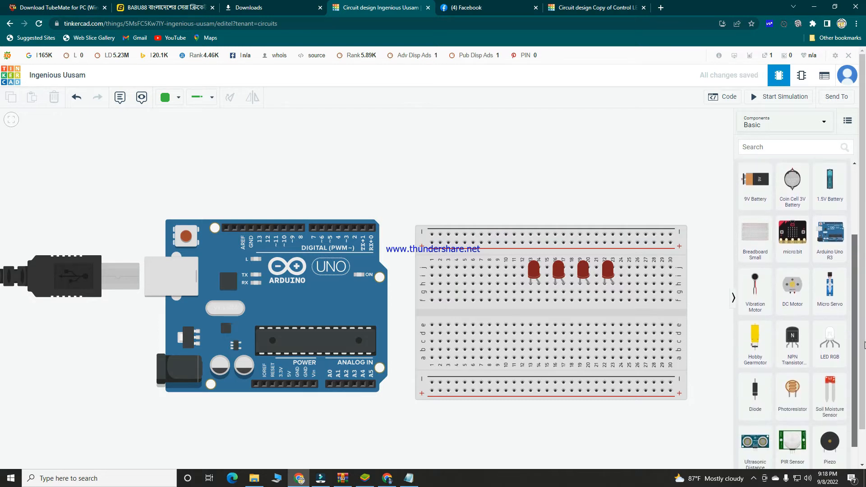
pyautogui.scroll(3, 830, 248)
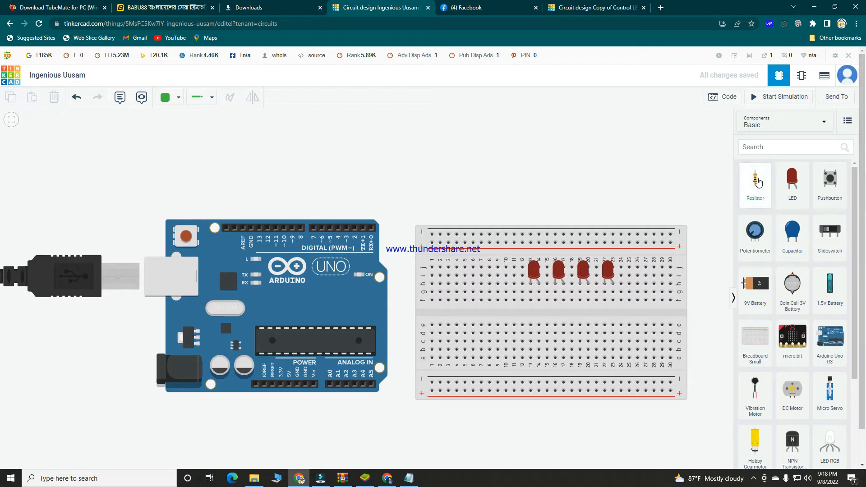
pyautogui.moveTo(758, 182); pyautogui.dragTo(533, 322)
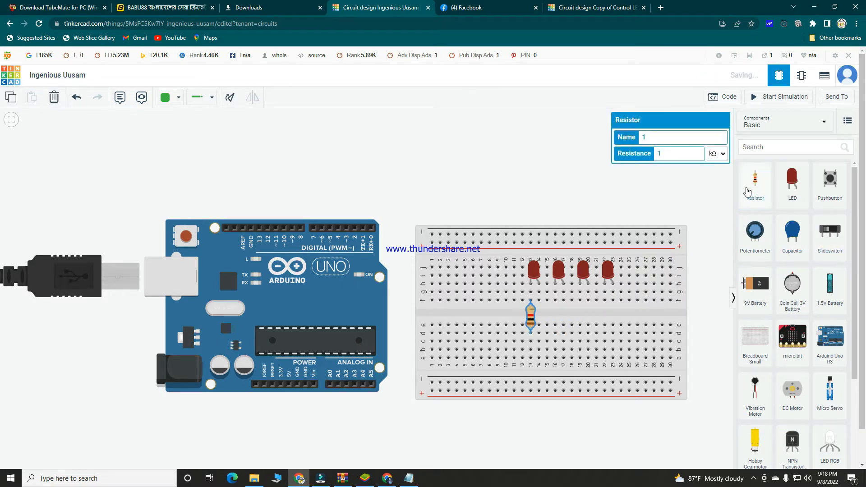
pyautogui.moveTo(751, 189); pyautogui.dragTo(562, 320)
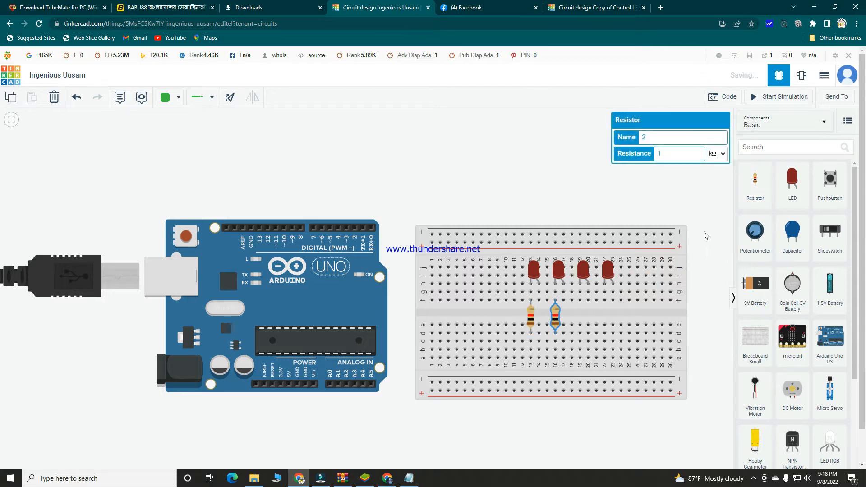
pyautogui.moveTo(755, 180); pyautogui.dragTo(579, 322)
pyautogui.moveTo(757, 184); pyautogui.dragTo(607, 322)
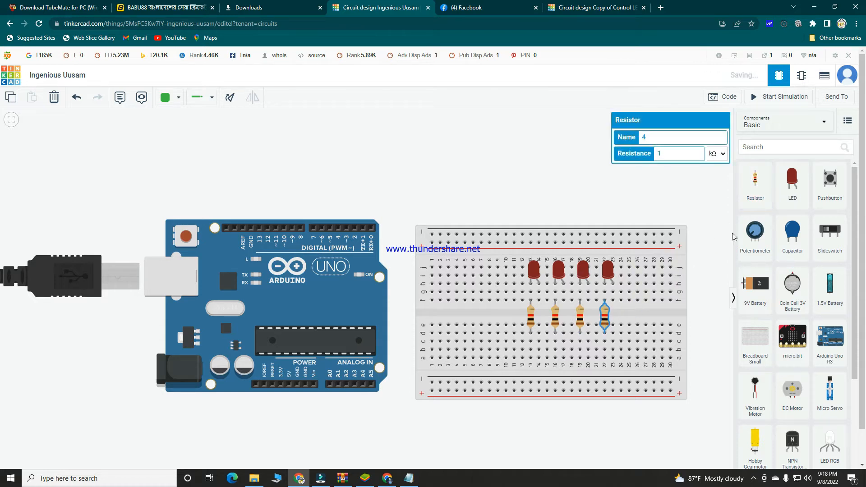
pyautogui.click(712, 196)
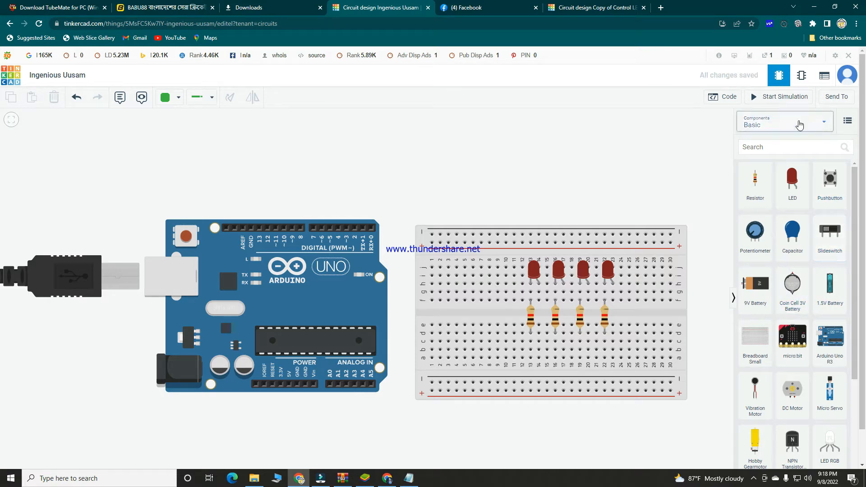
# - List all available components and place an IR sensor on the breadboard with its pins in columns 6 to 8
pyautogui.click(807, 122)
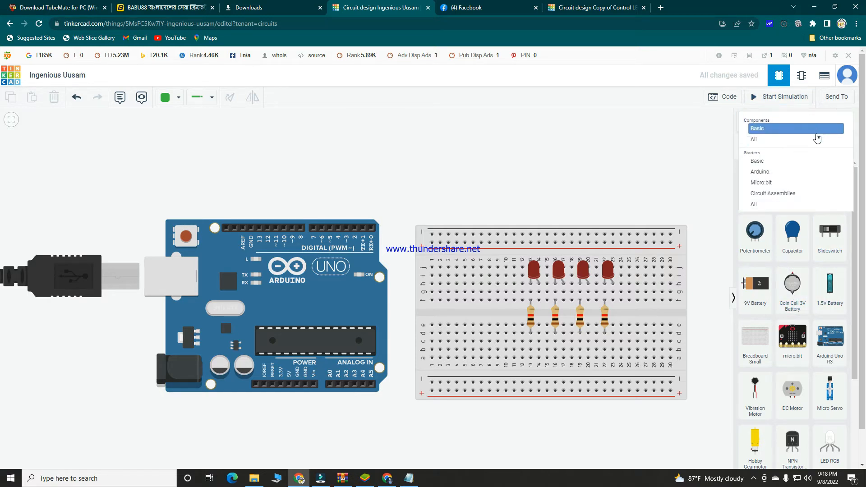
pyautogui.click(798, 143)
pyautogui.scroll(-1, 815, 225)
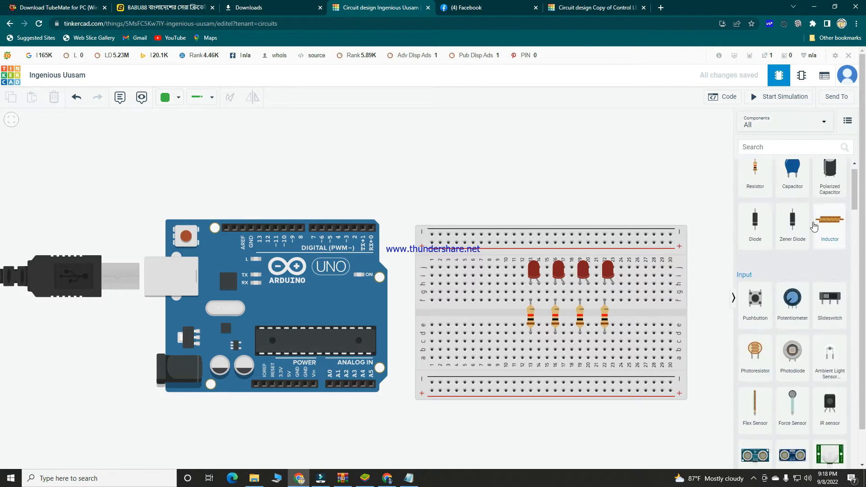
pyautogui.scroll(-3, 814, 227)
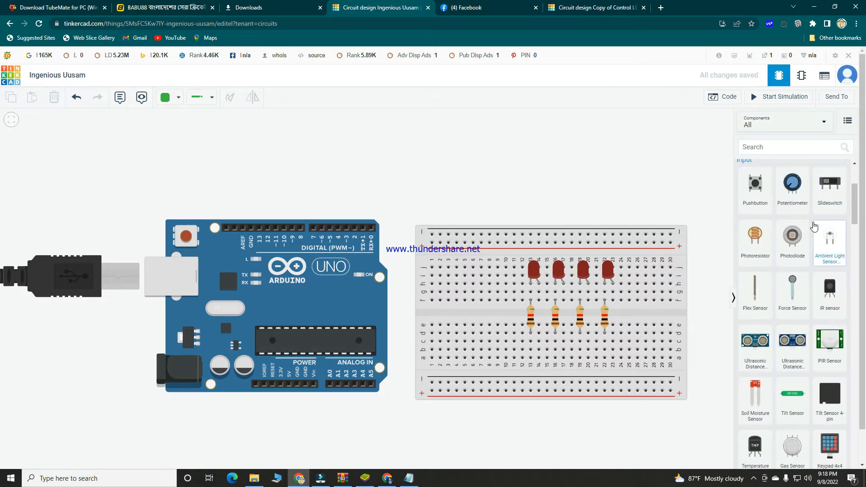
pyautogui.moveTo(831, 252); pyautogui.dragTo(483, 325)
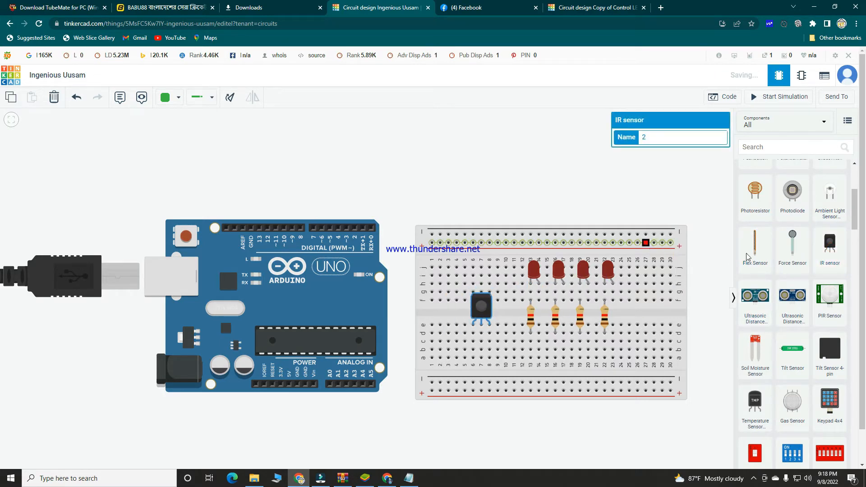
# - Add an IR remote and position it at the left of the Arduino so it does not cover the board
pyautogui.scroll(-1, 818, 337)
pyautogui.scroll(-10, 817, 337)
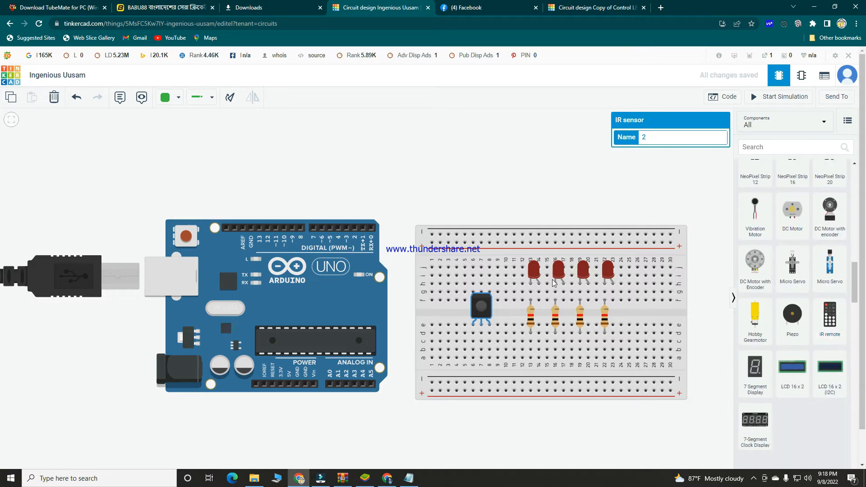
pyautogui.moveTo(830, 325); pyautogui.dragTo(117, 330)
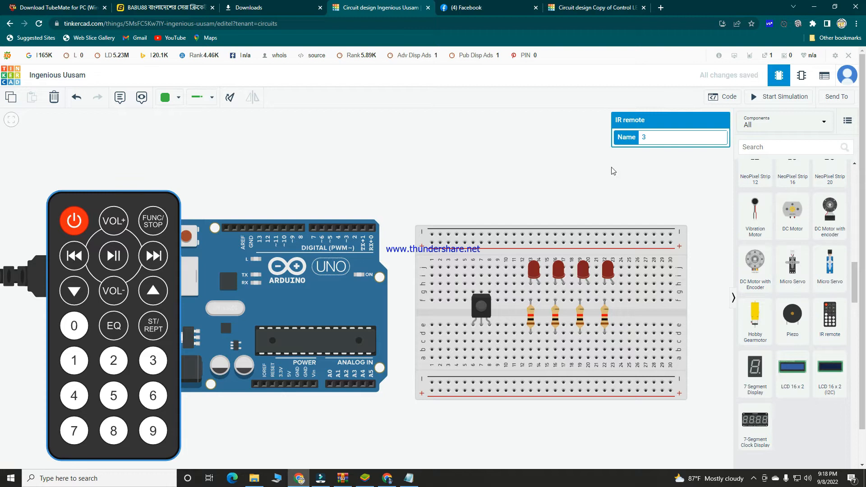
pyautogui.click(586, 185)
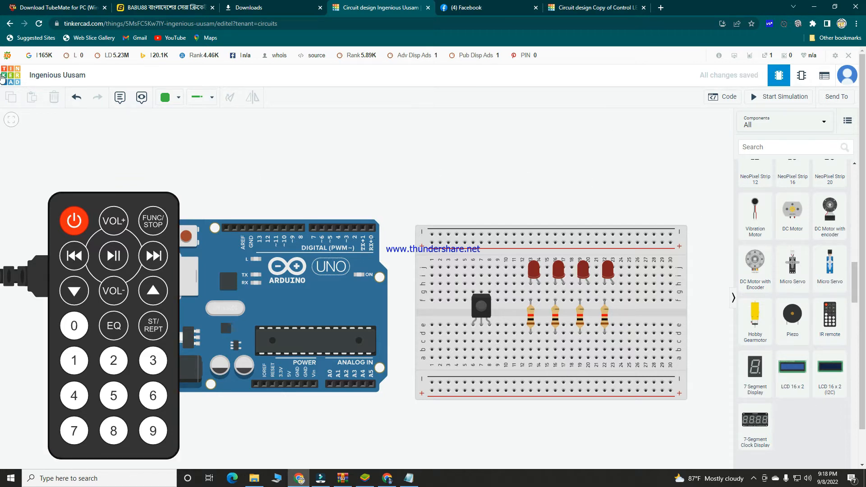
pyautogui.click(11, 121)
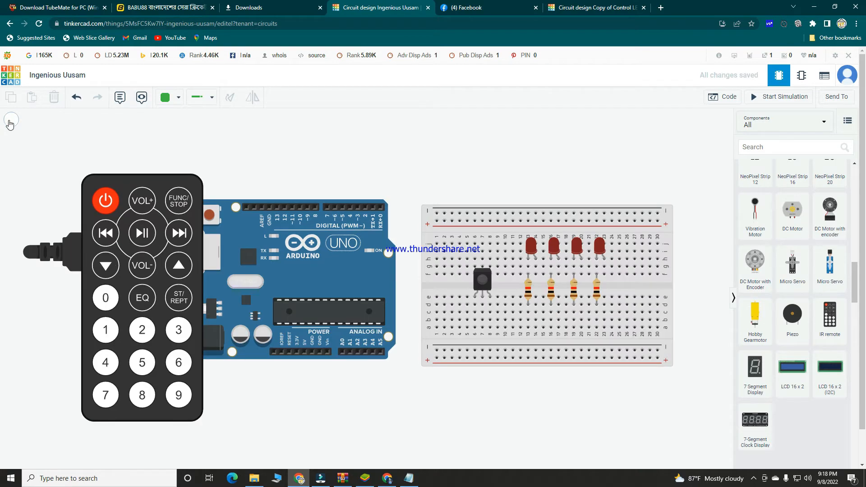
pyautogui.moveTo(134, 284); pyautogui.dragTo(110, 281)
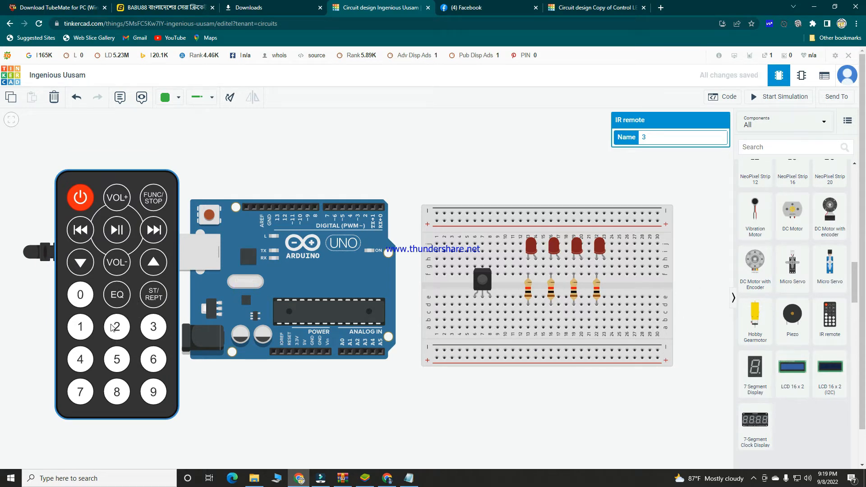
pyautogui.click(562, 185)
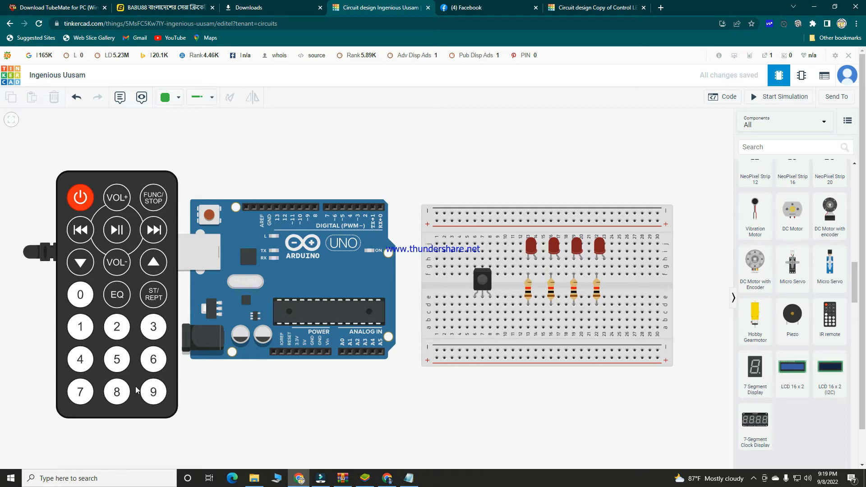
pyautogui.click(89, 330)
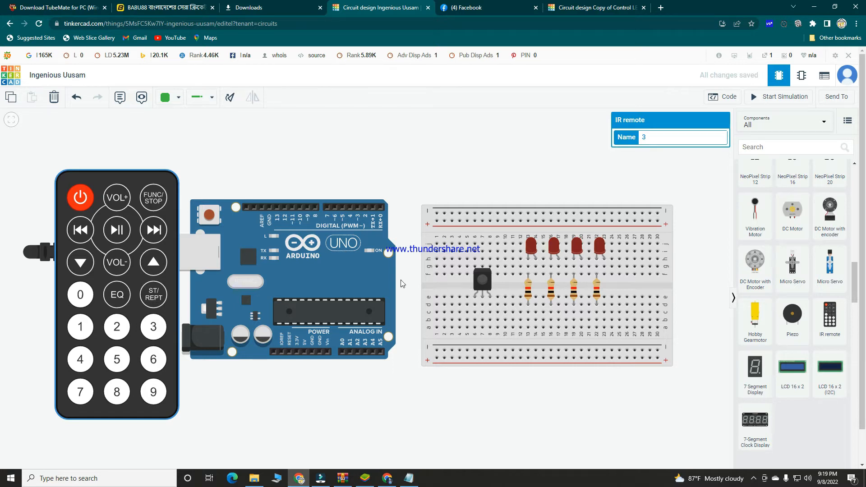
pyautogui.click(481, 290)
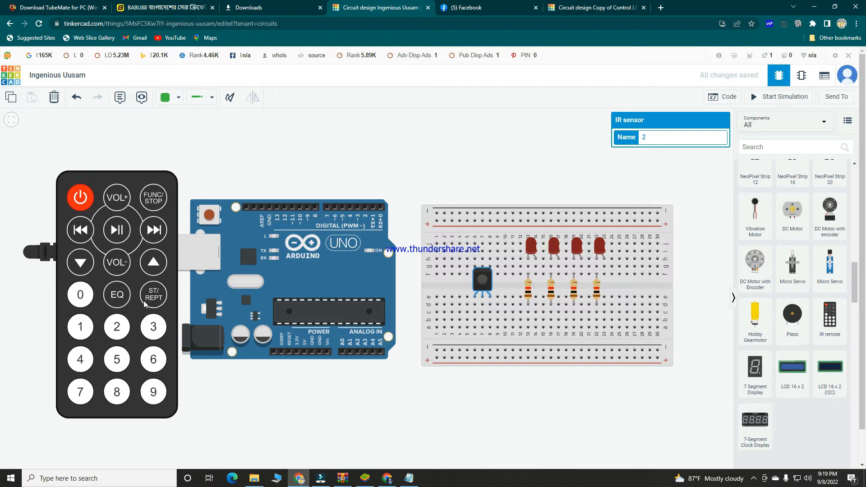
pyautogui.click(602, 177)
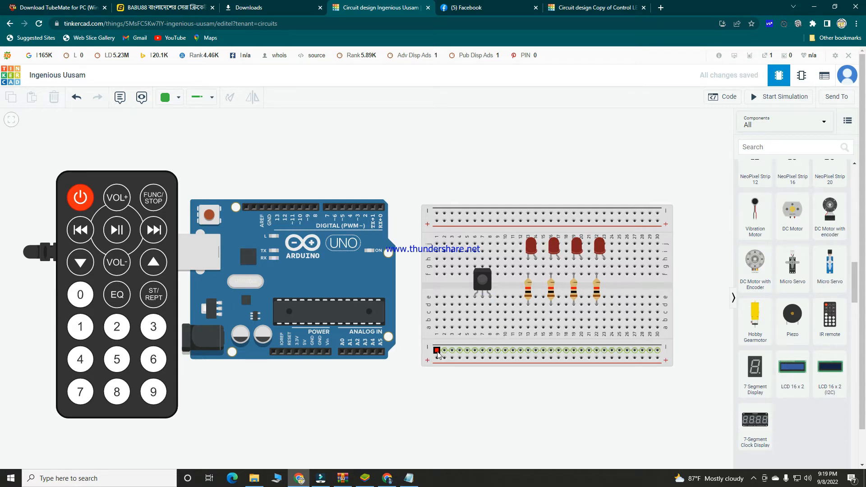
# - Wire the Arduino's 5V pin to the first hole of the breadboard's lower positive rail, routing it below the boards
pyautogui.click(305, 356)
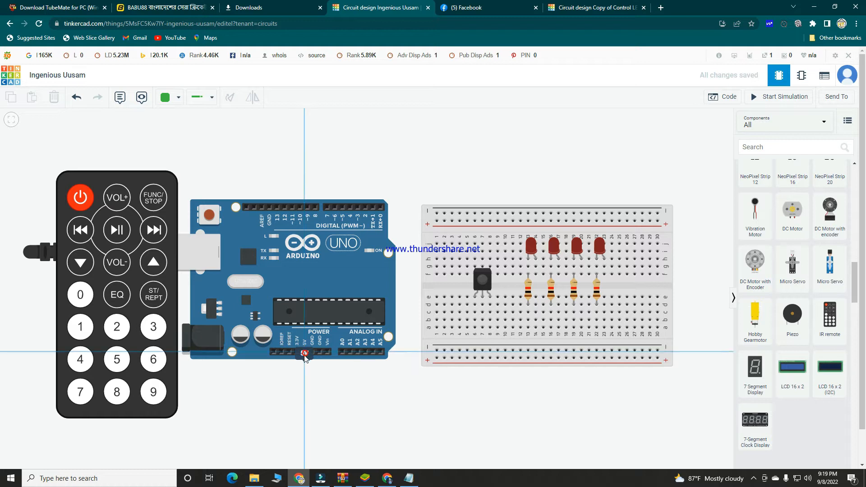
pyautogui.click(305, 379)
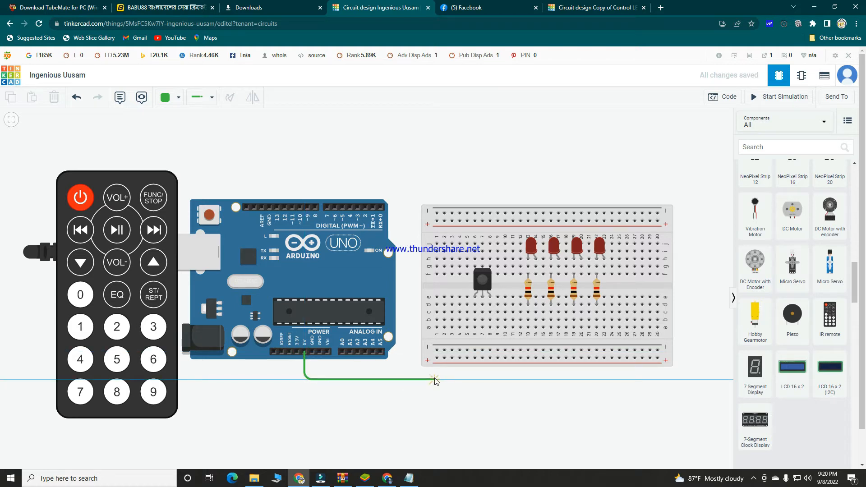
pyautogui.click(438, 376)
pyautogui.click(437, 358)
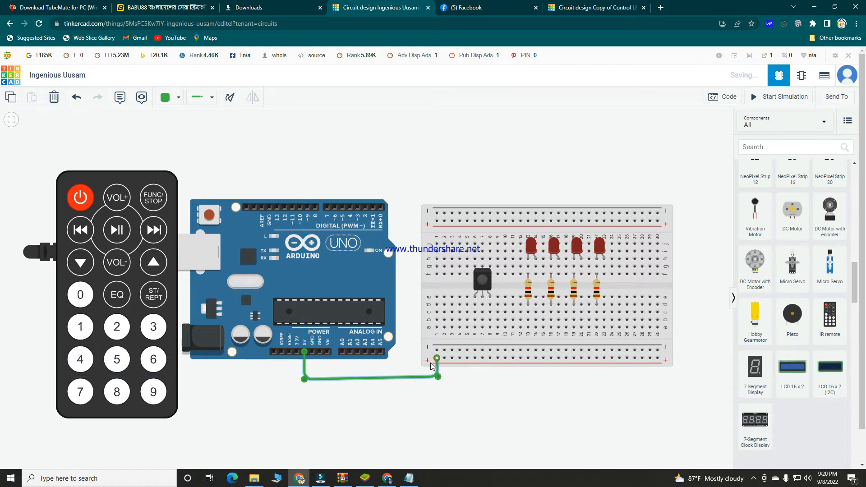
# - Wire the Arduino's power-side GND pin to the first hole of the breadboard's lower negative rail
pyautogui.click(312, 352)
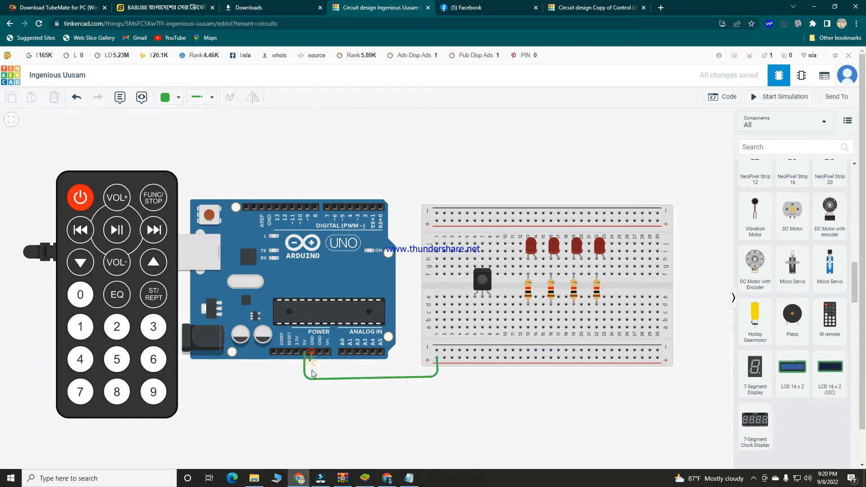
pyautogui.click(312, 370)
pyautogui.click(407, 369)
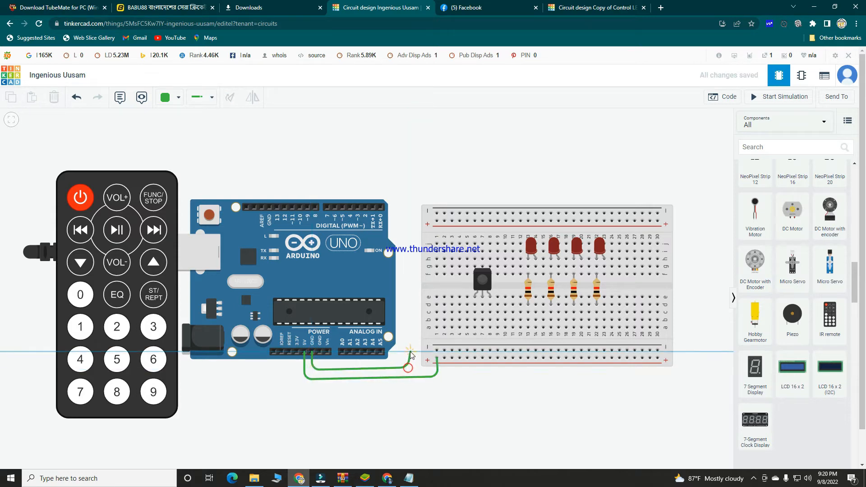
pyautogui.click(436, 350)
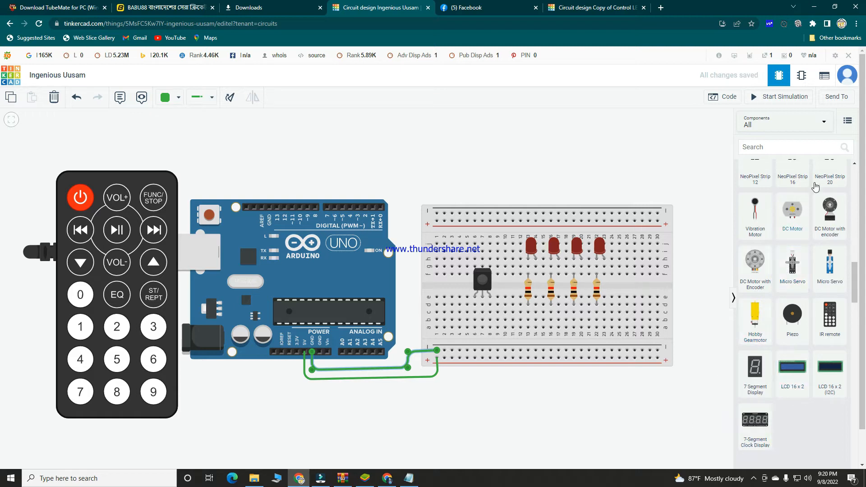
pyautogui.click(571, 404)
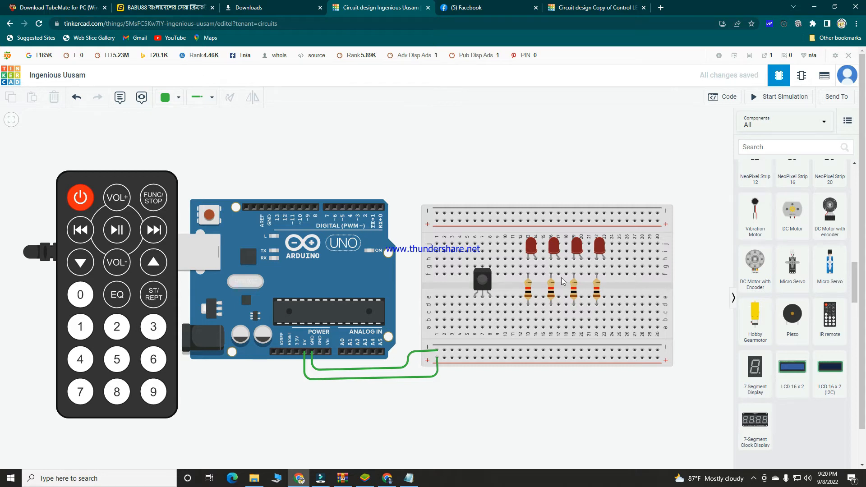
# - Wire the lower ends of the four resistors, in row a of columns 13, 16, 19 and 22, straight to the lower negative rail
pyautogui.click(528, 328)
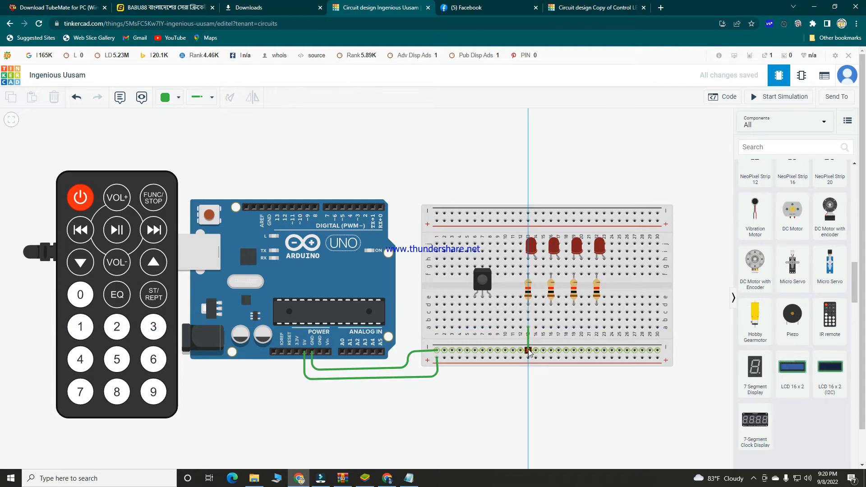
pyautogui.click(528, 351)
pyautogui.click(551, 328)
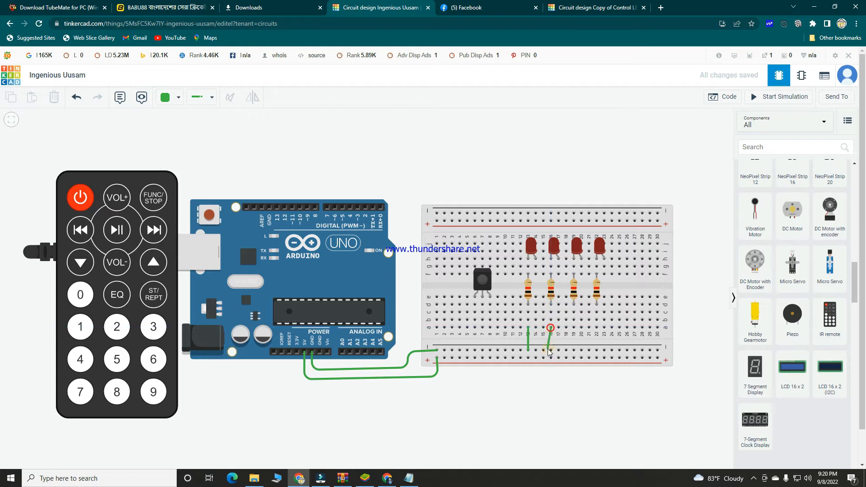
pyautogui.click(551, 351)
pyautogui.click(574, 328)
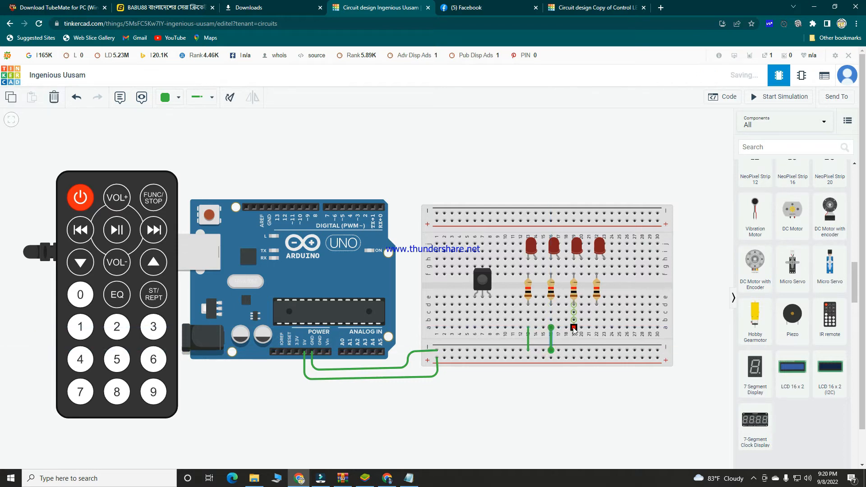
pyautogui.click(573, 351)
pyautogui.click(596, 329)
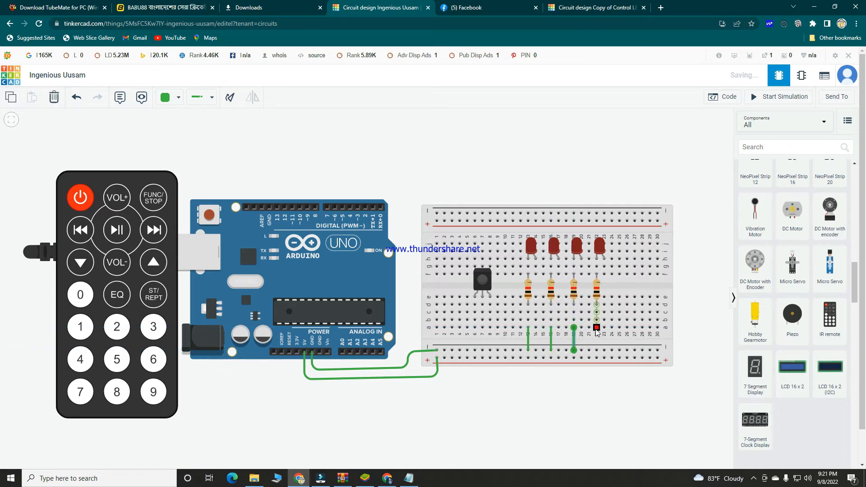
pyautogui.click(597, 351)
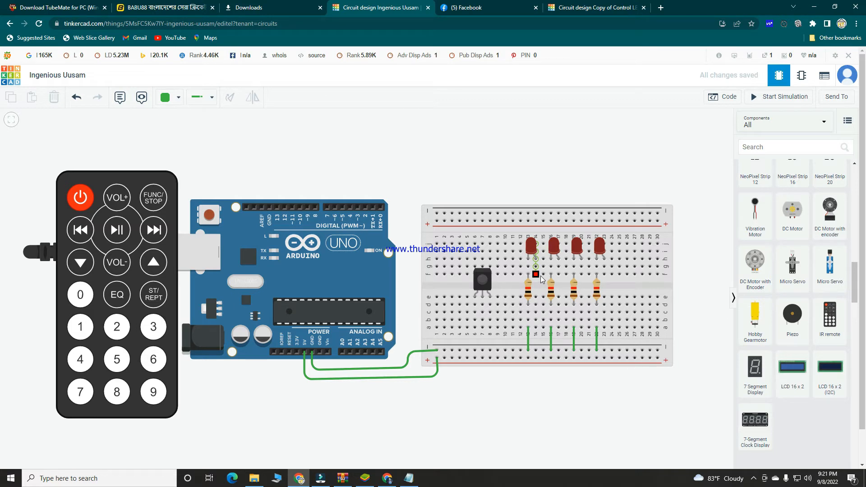
# - Wire row f of column 23, the fourth LED's anode, to Arduino pin 1, routing it around and above the breadboard
pyautogui.click(604, 274)
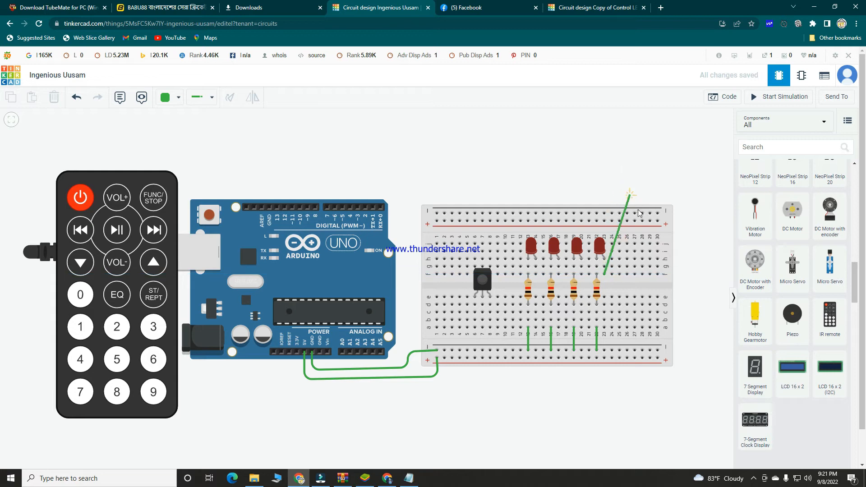
pyautogui.click(624, 274)
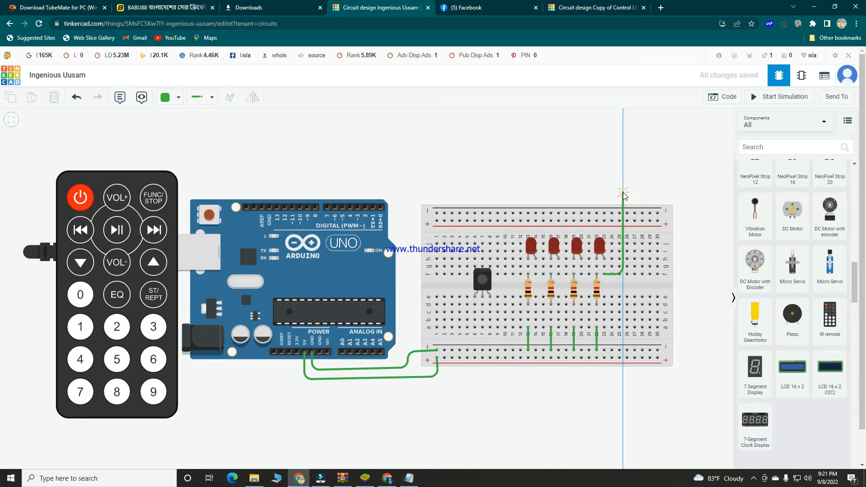
pyautogui.click(623, 192)
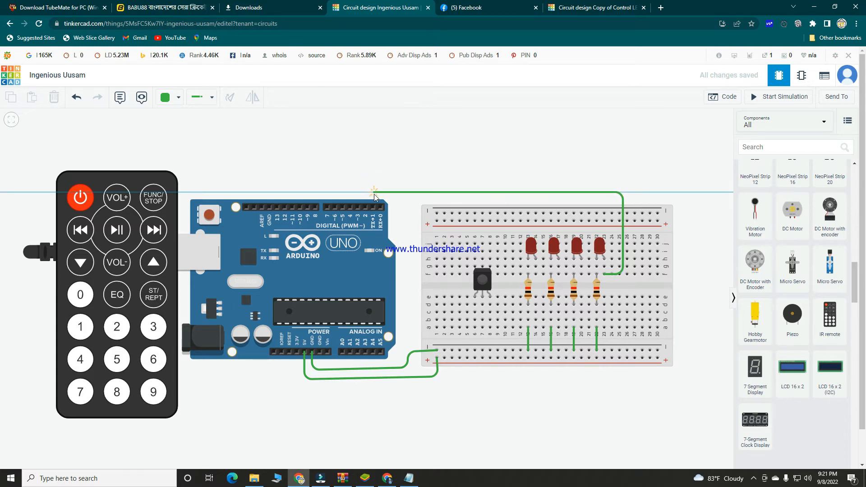
pyautogui.click(373, 192)
pyautogui.click(372, 207)
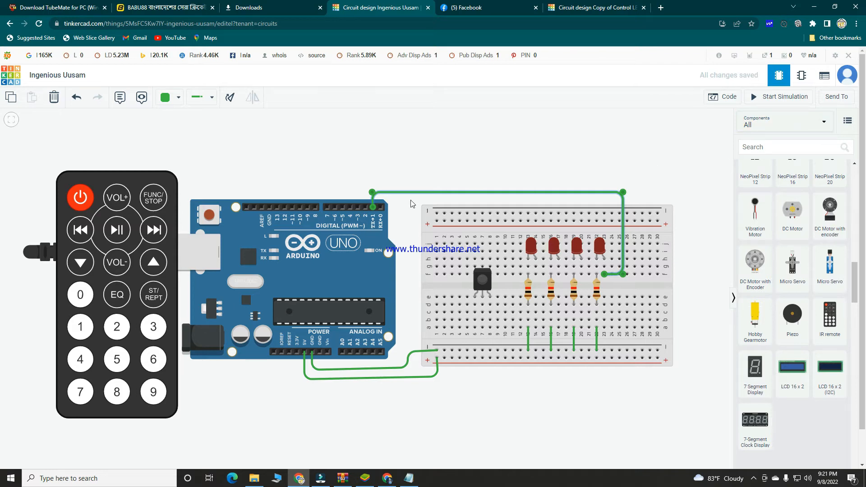
pyautogui.click(678, 163)
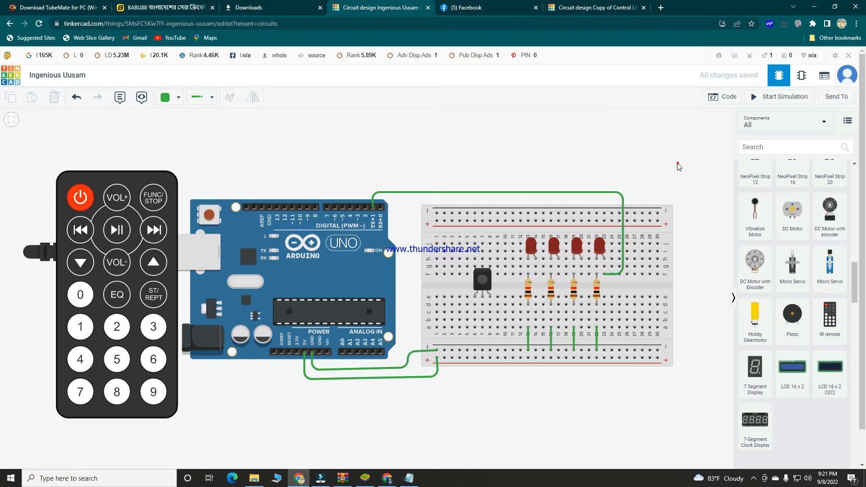
# - Wire row f of column 20, the third LED's anode, to Arduino pin 3, routing it above the fourth LED's wire
pyautogui.click(582, 274)
pyautogui.click(596, 200)
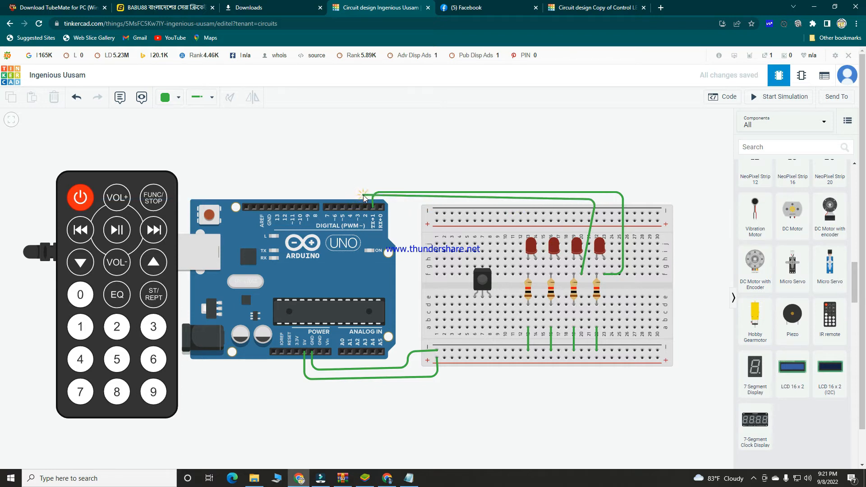
pyautogui.click(599, 181)
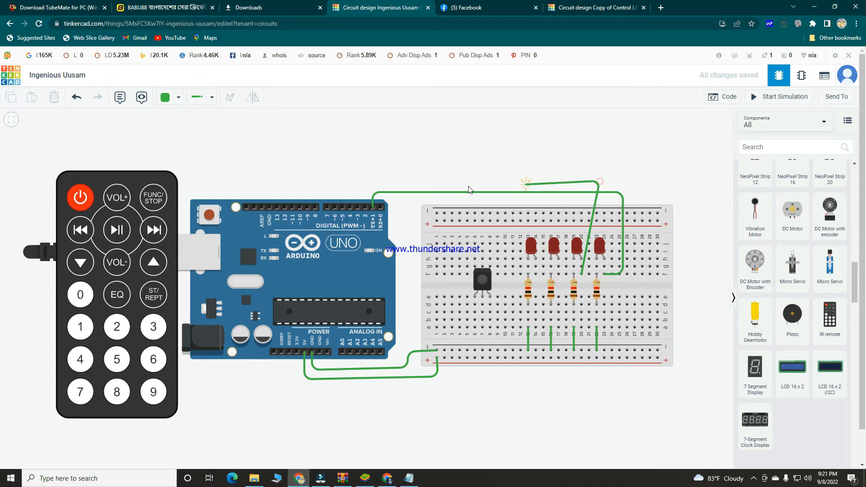
pyautogui.click(368, 181)
pyautogui.click(358, 205)
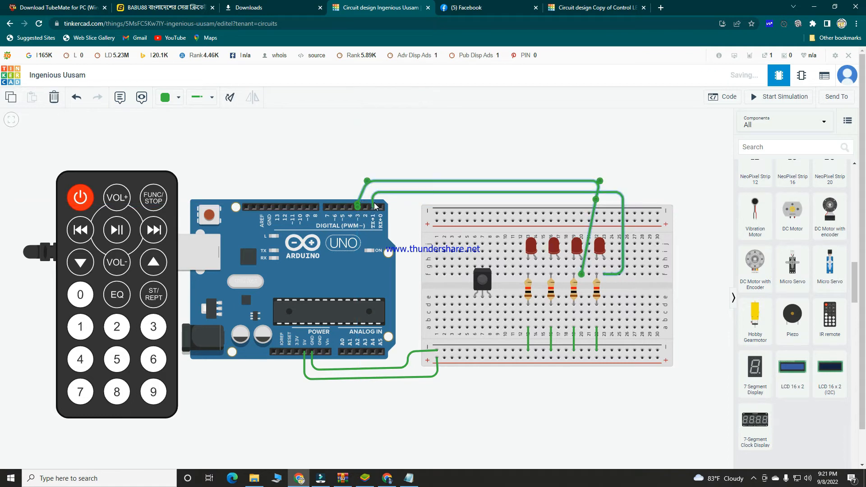
# - Move the Arduino end of the fourth LED's wire from pin 1 to pin 2
pyautogui.click(373, 207)
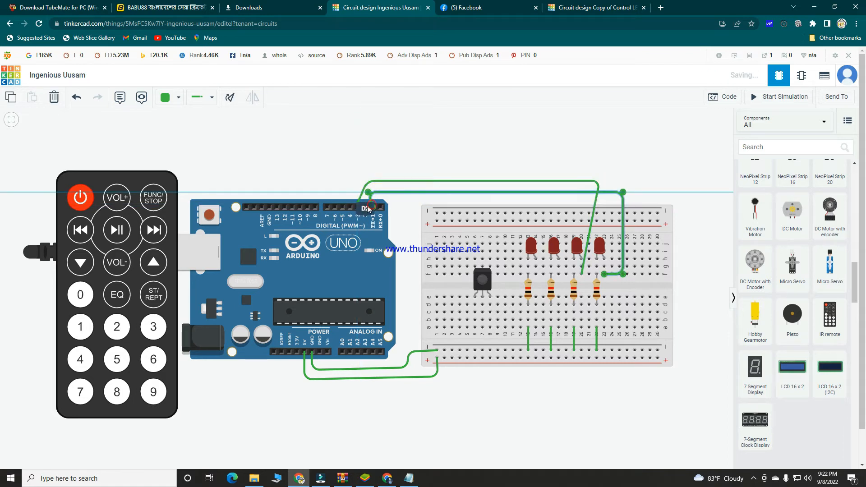
pyautogui.moveTo(374, 208); pyautogui.dragTo(366, 207)
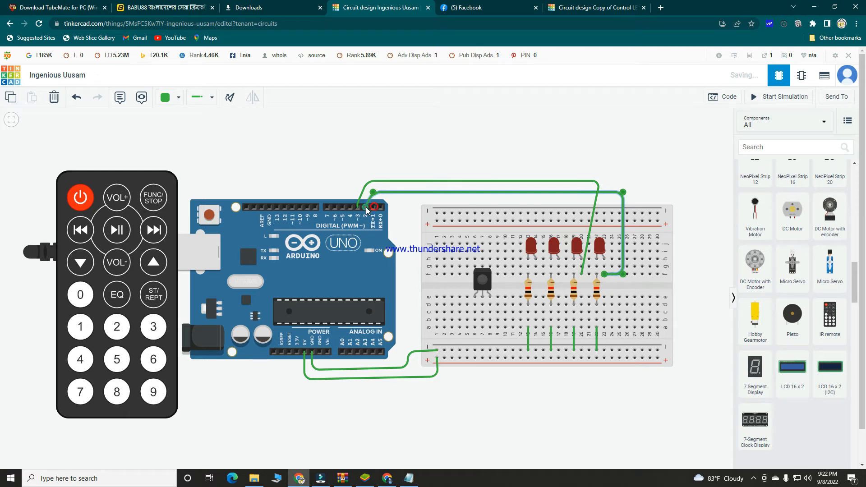
pyautogui.click(405, 201)
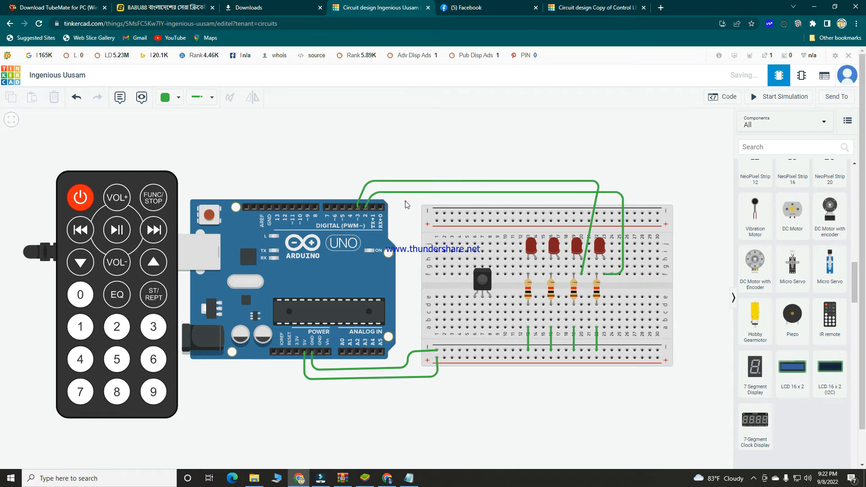
# - Wire row f of column 17, the second LED's anode, to Arduino pin 4, routing it above the existing LED wires
pyautogui.click(559, 274)
pyautogui.click(582, 170)
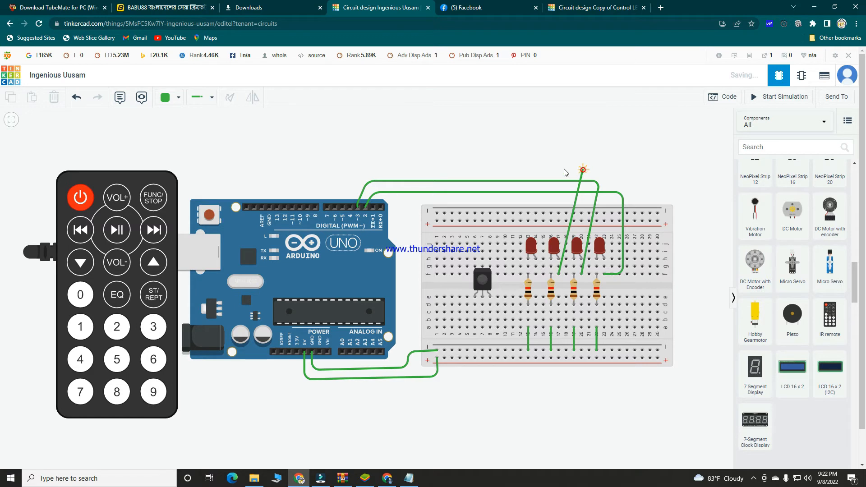
pyautogui.click(361, 171)
pyautogui.click(352, 206)
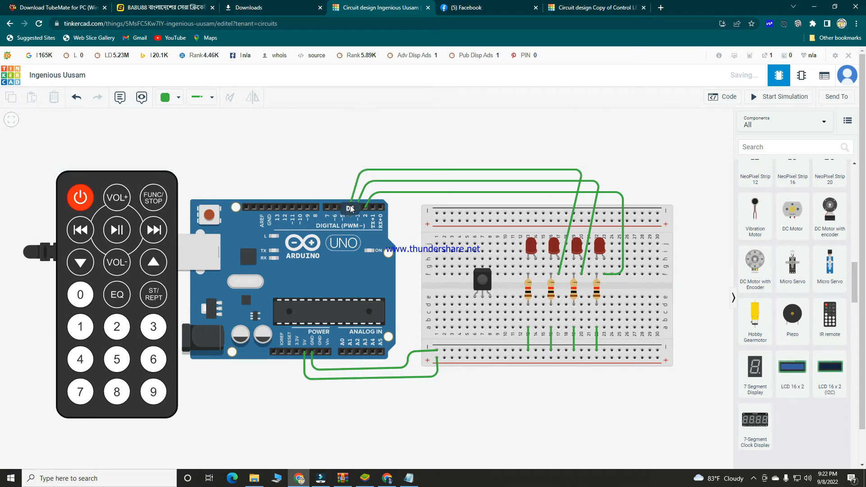
# - Wire row f of column 14, the first LED's anode, to Arduino pin 5, routing it above the other LED wires
pyautogui.click(536, 274)
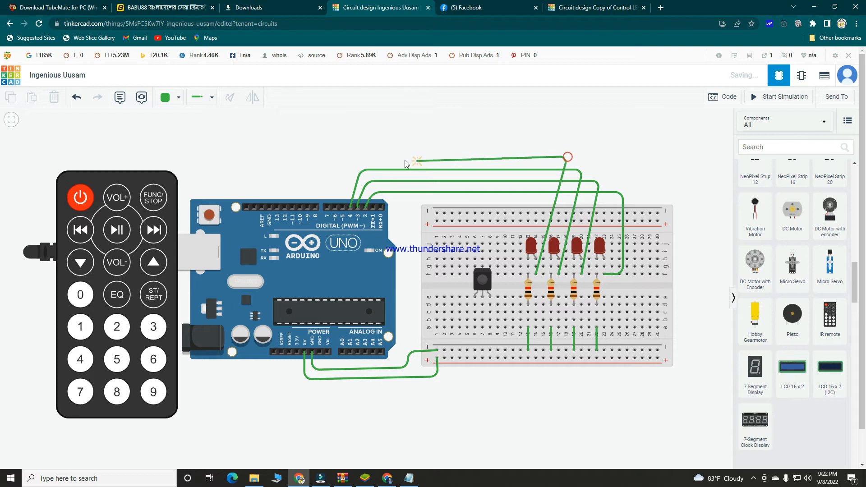
pyautogui.click(368, 160)
pyautogui.click(352, 157)
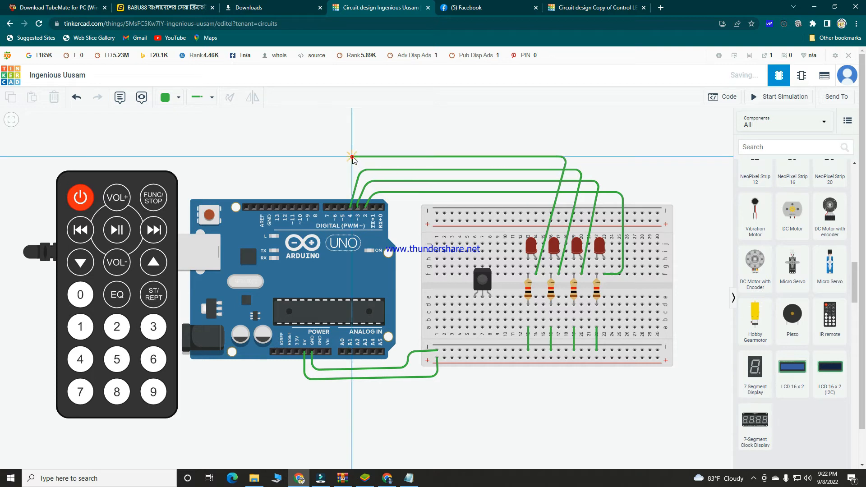
pyautogui.click(343, 199)
pyautogui.click(340, 206)
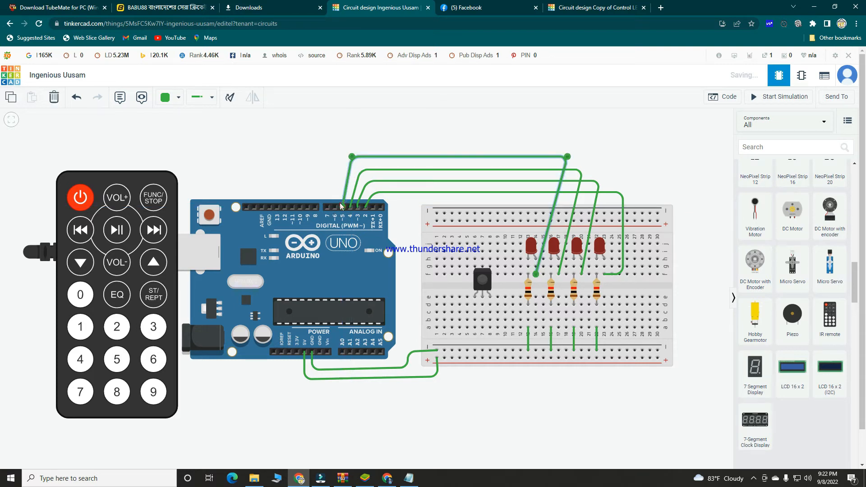
pyautogui.click(336, 187)
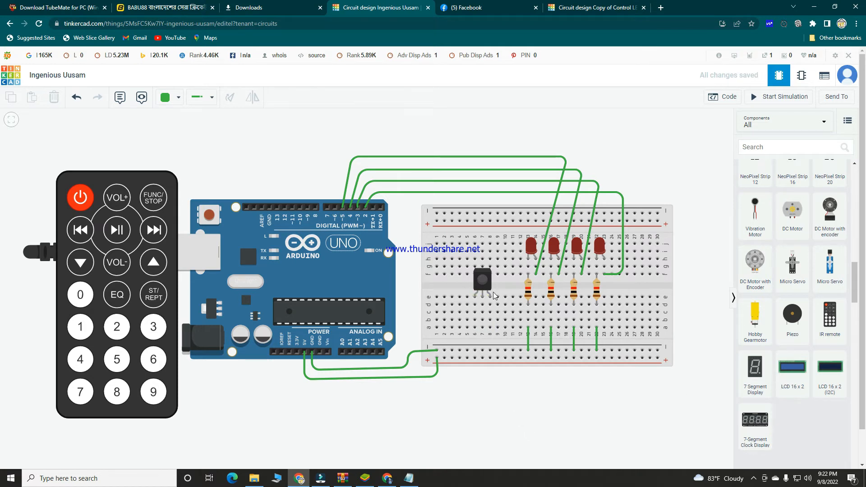
# - Wire the IR sensor's column 8 pin to the lower positive rail and its column 7 pin to the lower negative rail
pyautogui.click(490, 328)
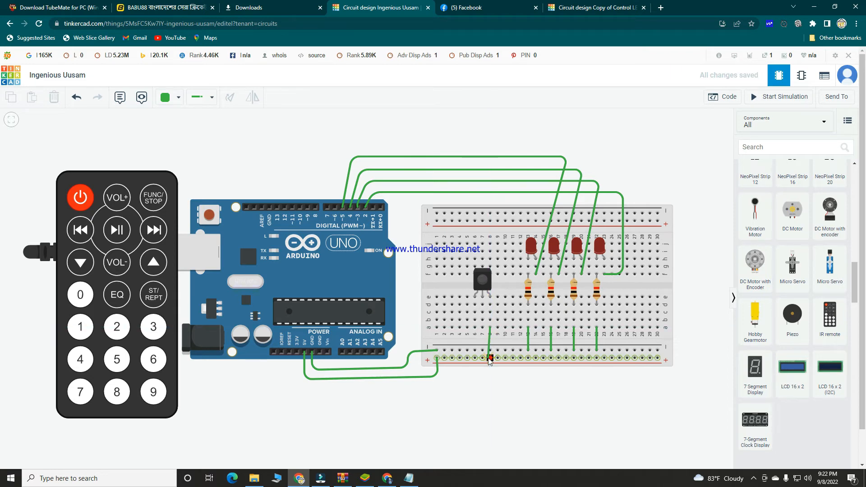
pyautogui.click(490, 359)
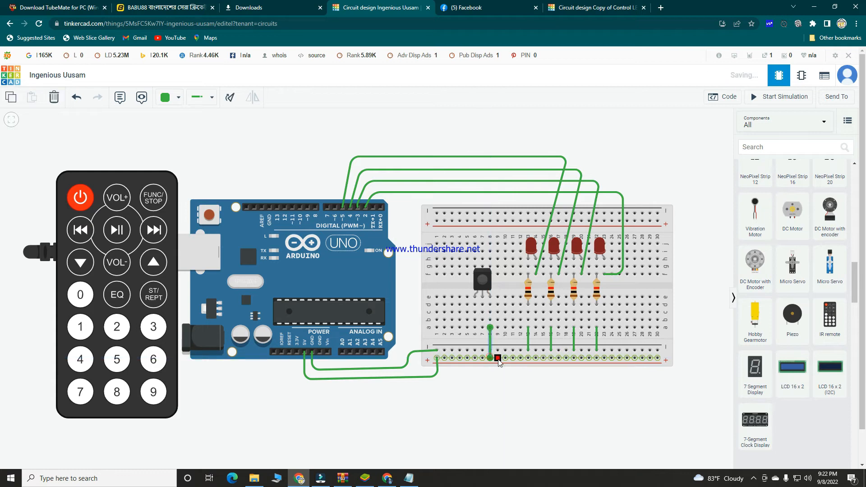
pyautogui.click(483, 329)
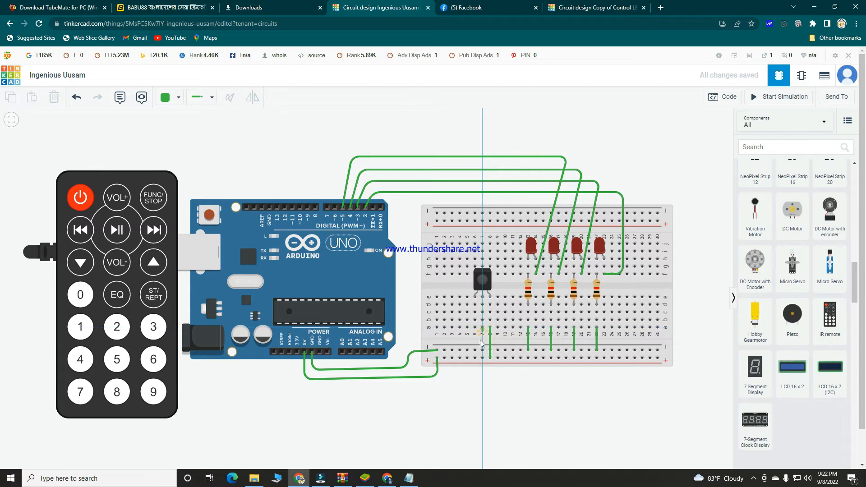
pyautogui.click(482, 351)
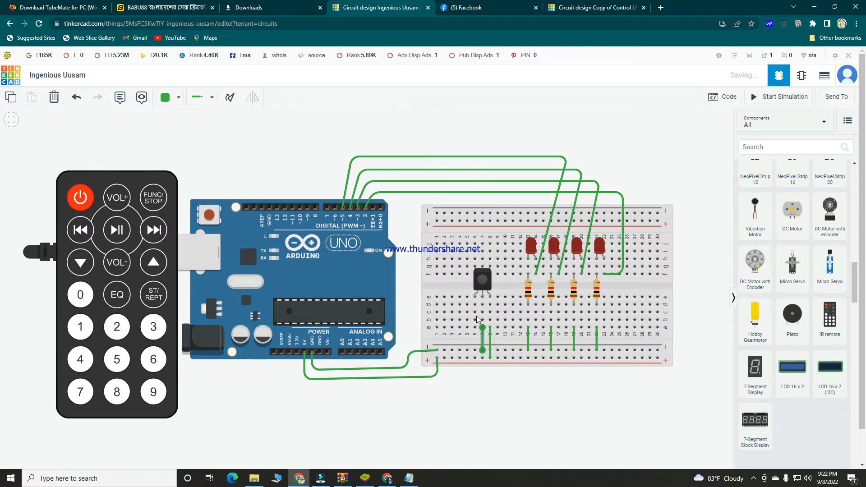
# - Wire the IR sensor's column 6 pin to Arduino pin 11, routing it between the boards and above the LED wires, with its last segment vertical
pyautogui.click(475, 329)
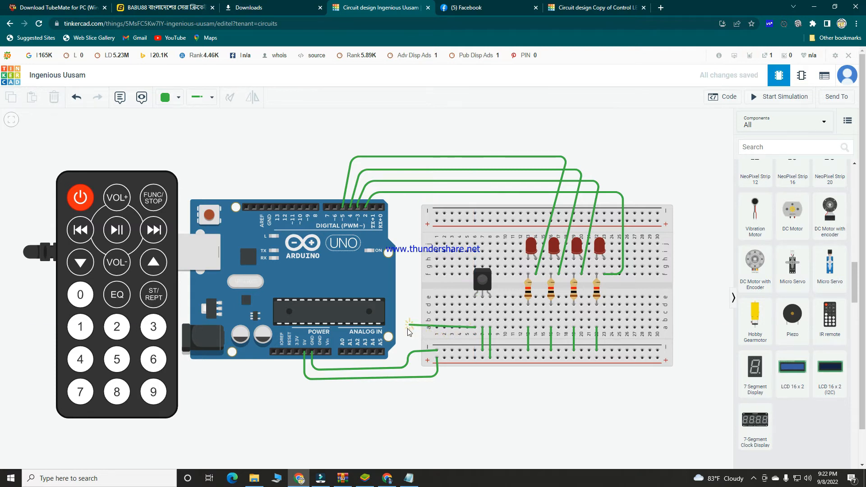
pyautogui.click(407, 328)
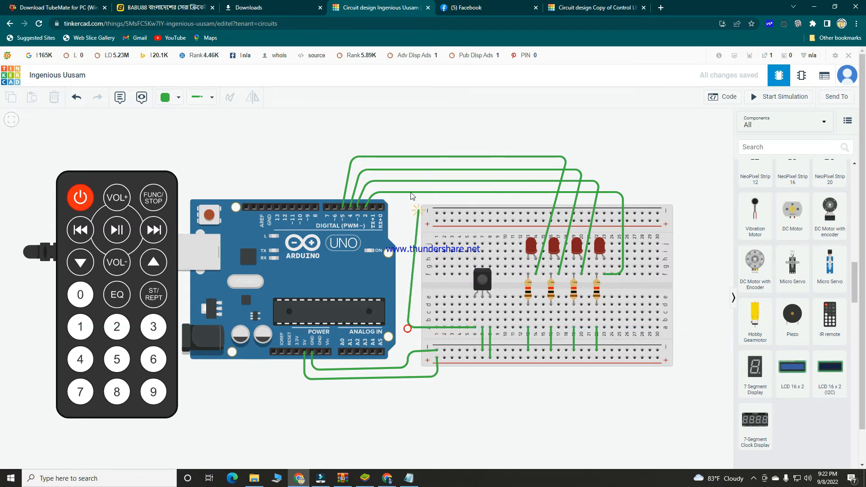
pyautogui.click(408, 140)
pyautogui.click(291, 140)
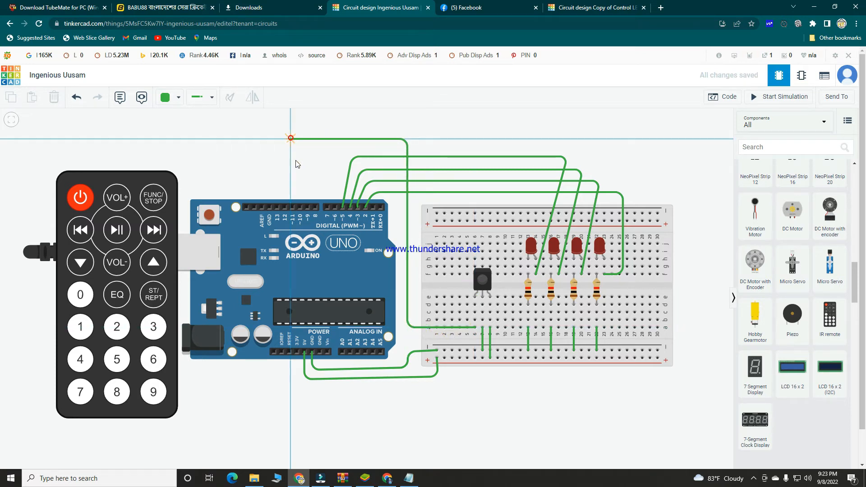
pyautogui.click(292, 207)
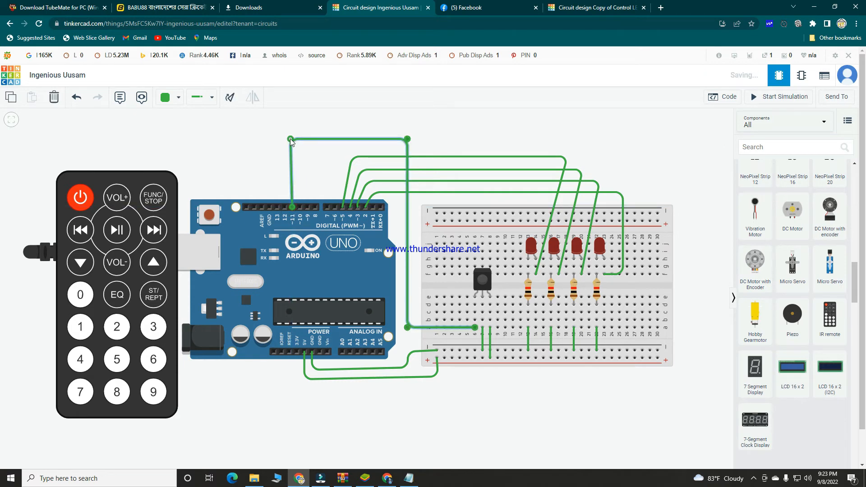
pyautogui.moveTo(291, 139); pyautogui.dragTo(293, 139)
pyautogui.click(327, 125)
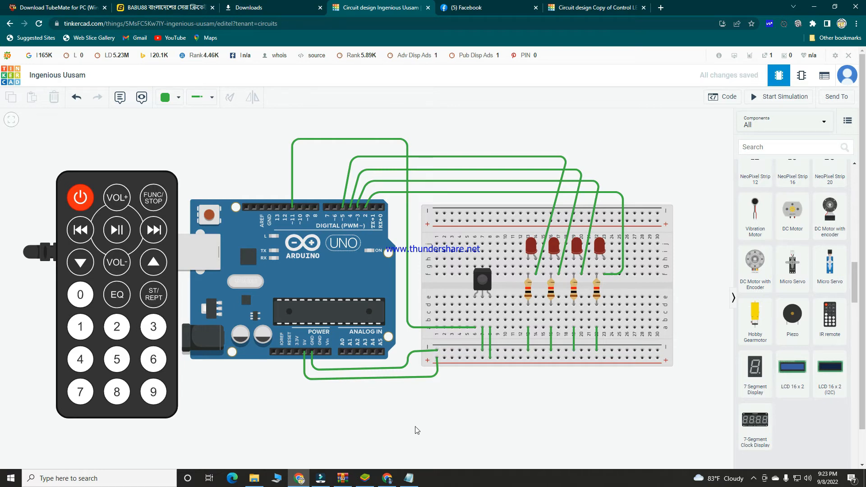
# - Switch to the untitled Notepad file and look through the IR remote sketch from its includes to the end of the loop
pyautogui.click(409, 481)
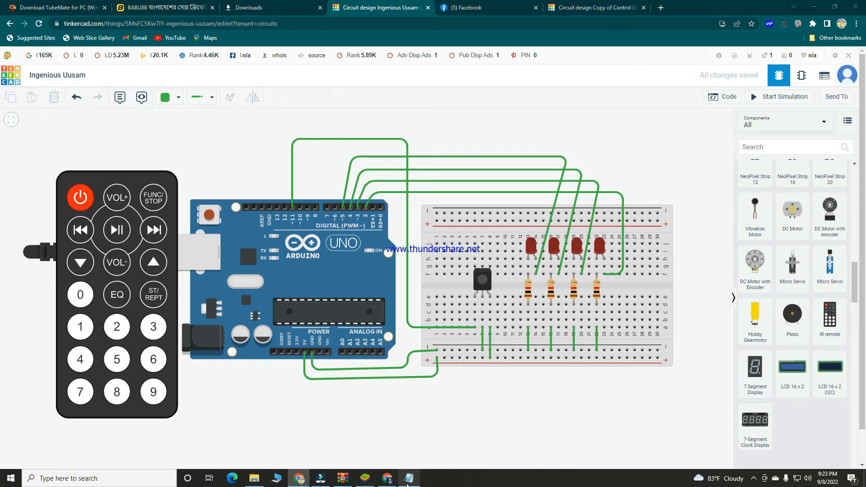
pyautogui.scroll(8, 307, 314)
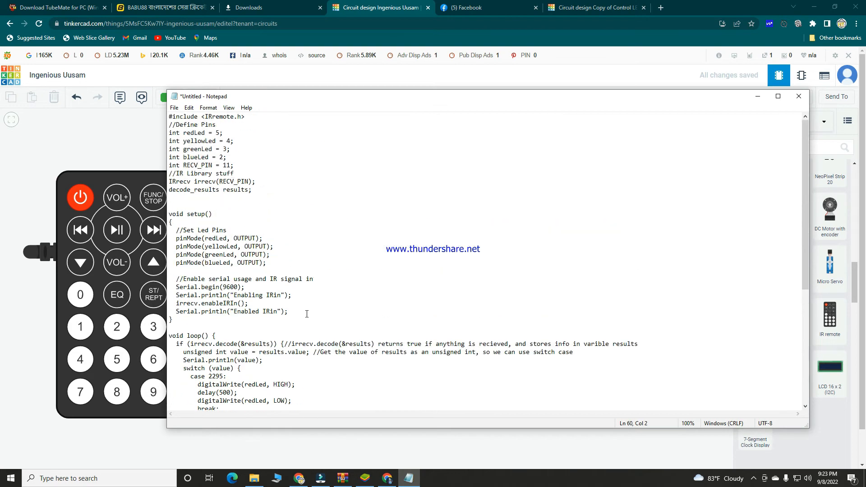
pyautogui.scroll(-4, 307, 314)
pyautogui.scroll(-2, 307, 314)
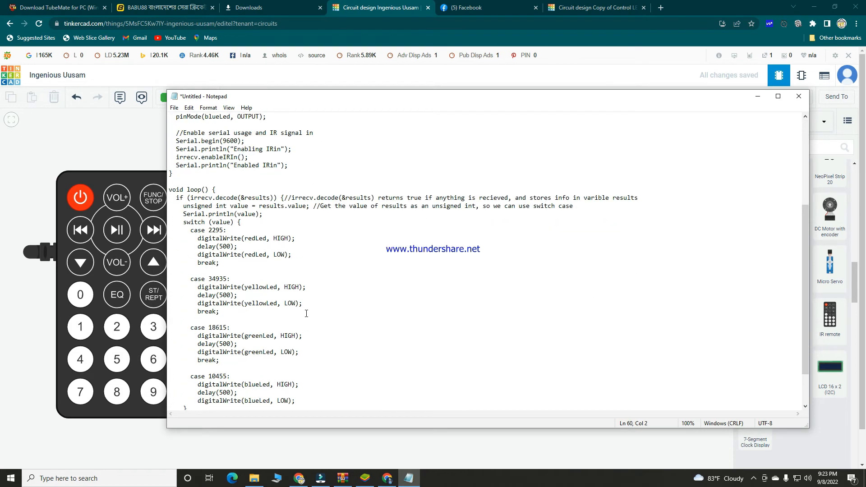
pyautogui.scroll(-2, 307, 314)
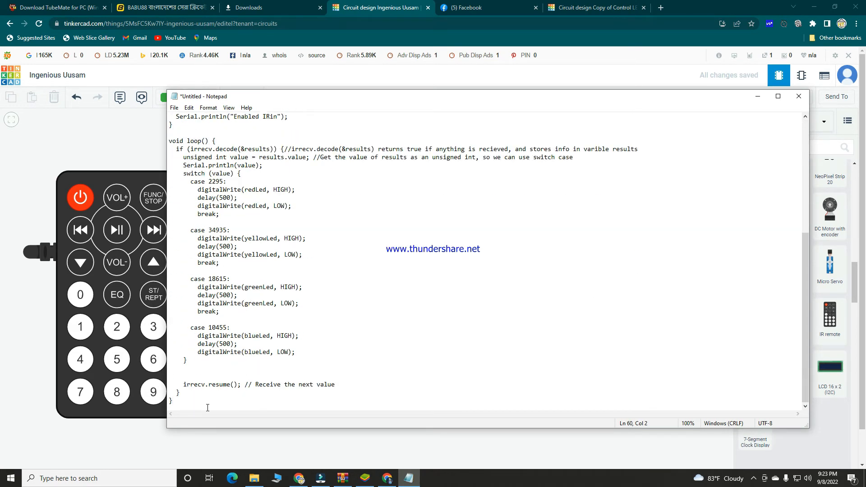
# - Copy the Notepad sketch from the line "int RECV_PIN = 11;" to its last closing brace and switch back to the Tinkercad circuit
pyautogui.moveTo(172, 401); pyautogui.dragTo(169, 110)
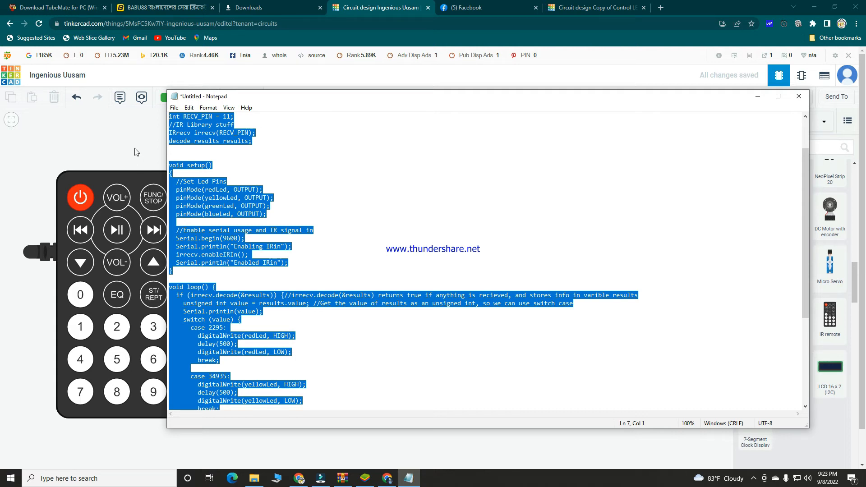
pyautogui.click(96, 150)
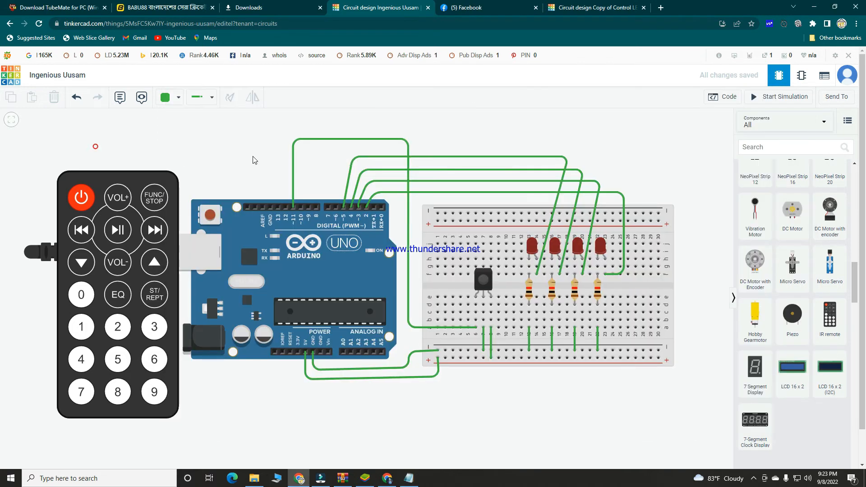
# - Change the circuit's code editor to Text mode and replace all of the default code with the copied sketch
pyautogui.click(734, 98)
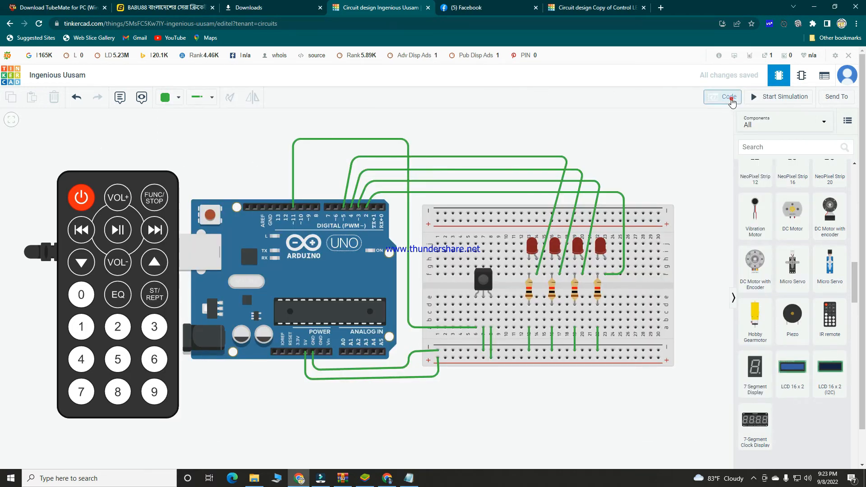
pyautogui.click(684, 120)
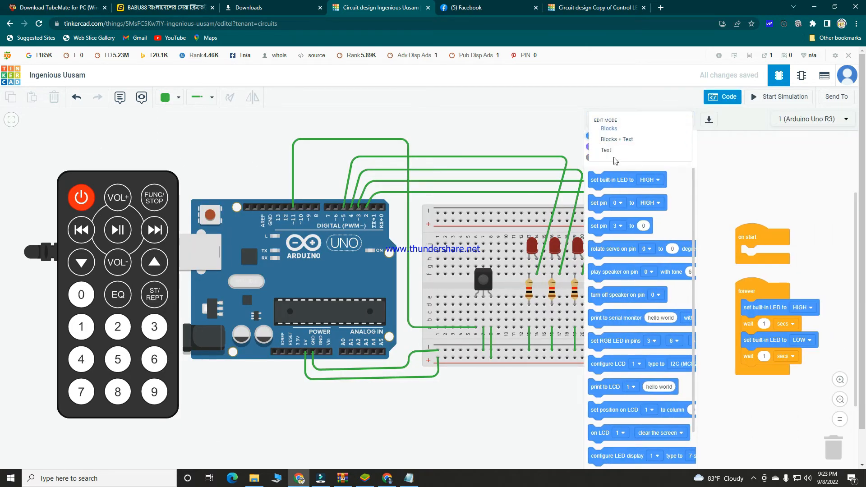
pyautogui.click(658, 150)
pyautogui.click(480, 295)
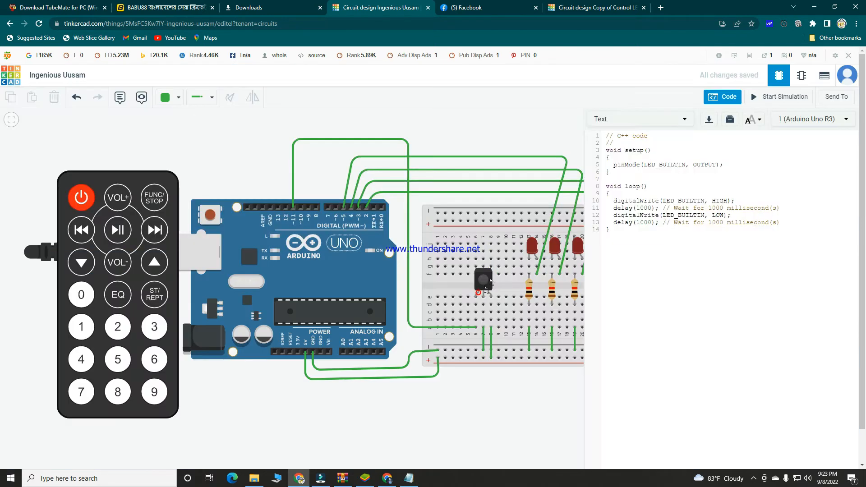
pyautogui.moveTo(619, 232)
pyautogui.mouseDown()
pyautogui.moveTo(595, 167)
pyautogui.moveTo(594, 136)
pyautogui.mouseUp()
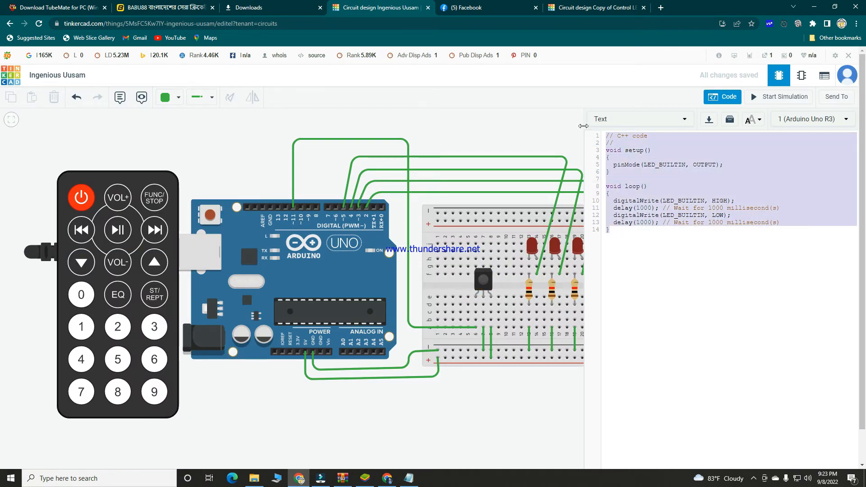
pyautogui.hotkey('ctrl', 'v')
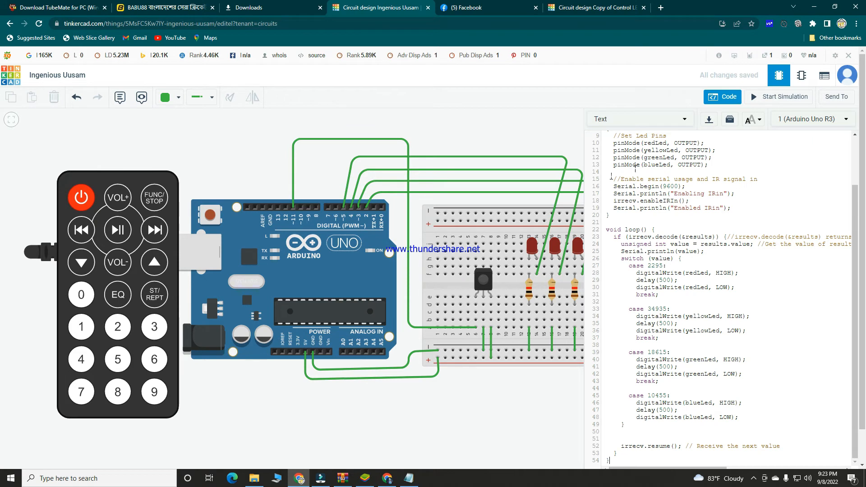
# - Examine the pasted sketch's LED pin modes, serial and IR setup, and the switch cases with their delays
pyautogui.moveTo(628, 172); pyautogui.dragTo(615, 135)
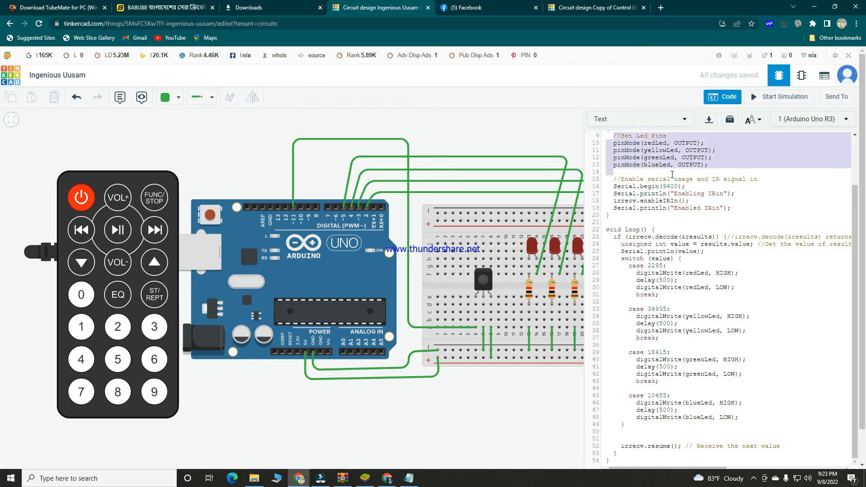
pyautogui.moveTo(678, 177); pyautogui.dragTo(733, 207)
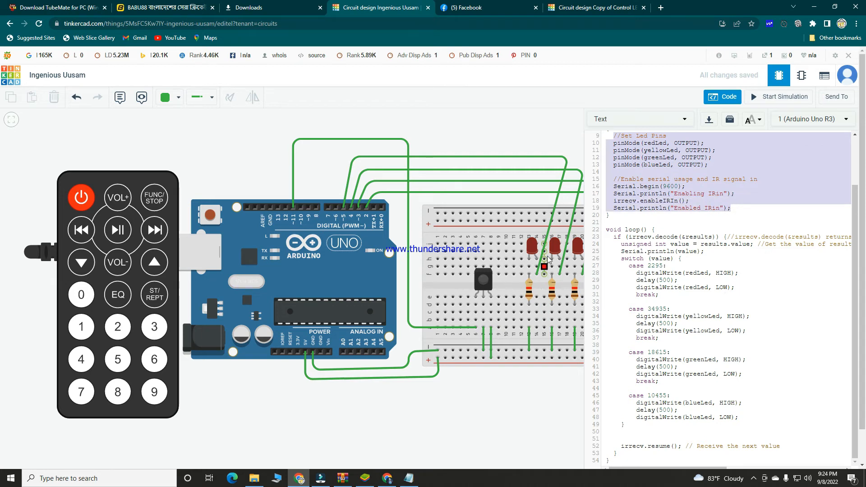
pyautogui.click(643, 281)
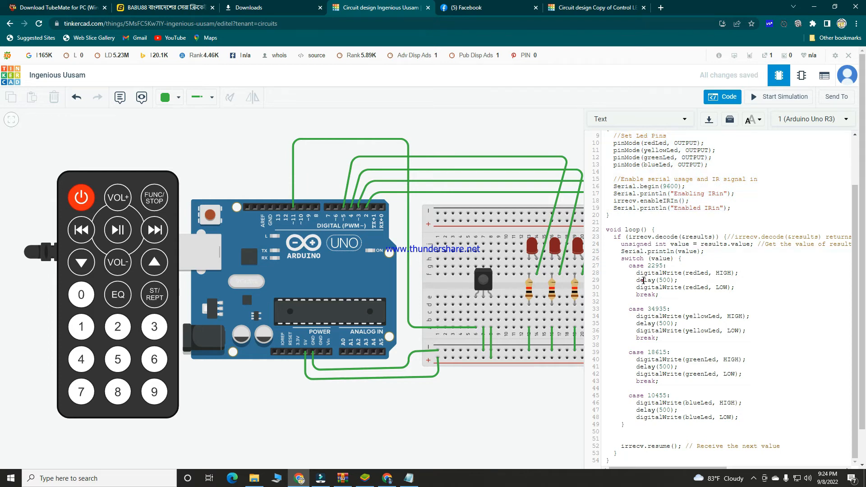
pyautogui.click(649, 346)
pyautogui.click(650, 409)
pyautogui.moveTo(627, 266); pyautogui.dragTo(667, 293)
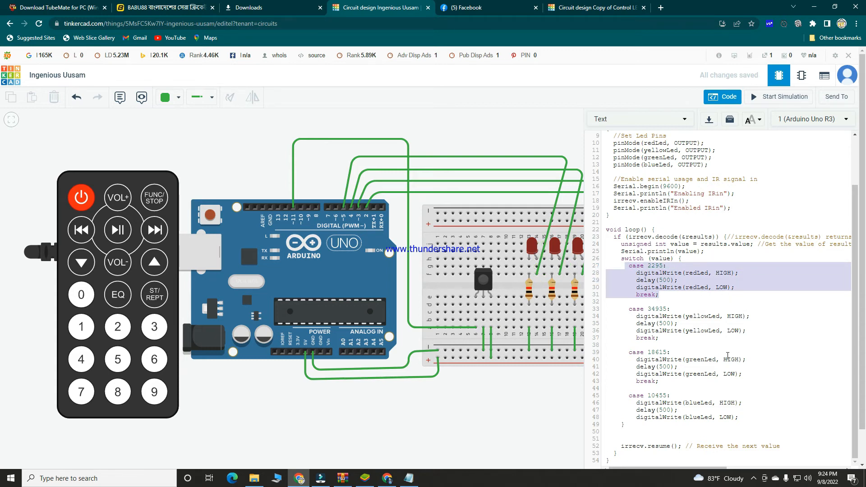
pyautogui.scroll(-1, 728, 356)
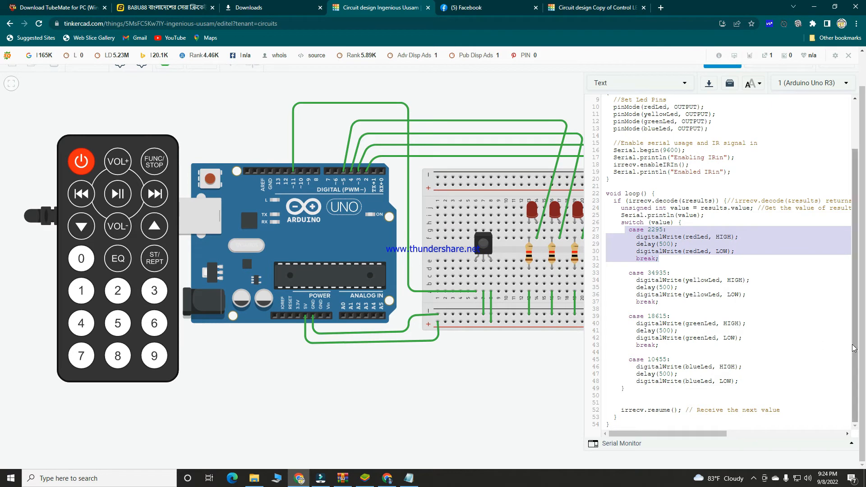
pyautogui.moveTo(853, 343); pyautogui.dragTo(851, 259)
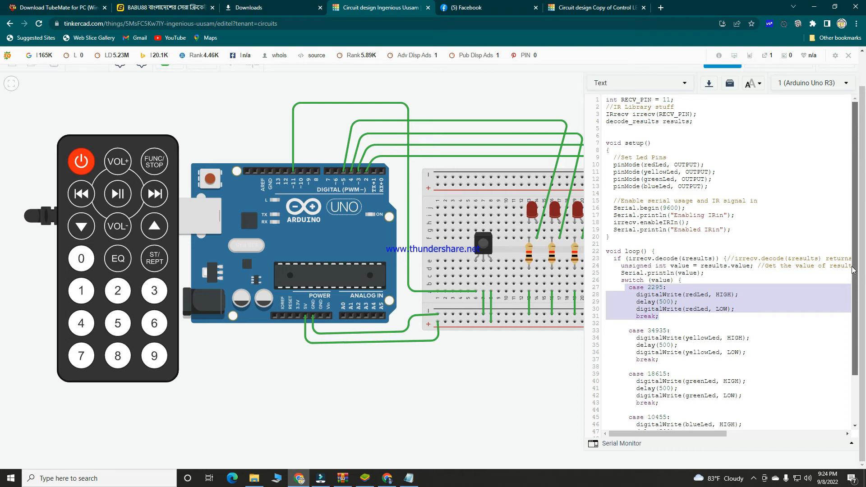
pyautogui.moveTo(854, 301); pyautogui.dragTo(853, 304)
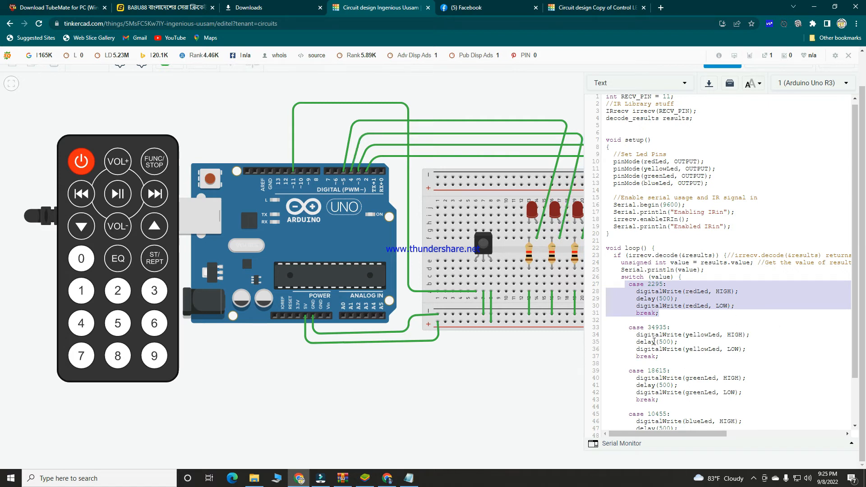
pyautogui.moveTo(658, 343); pyautogui.dragTo(672, 343)
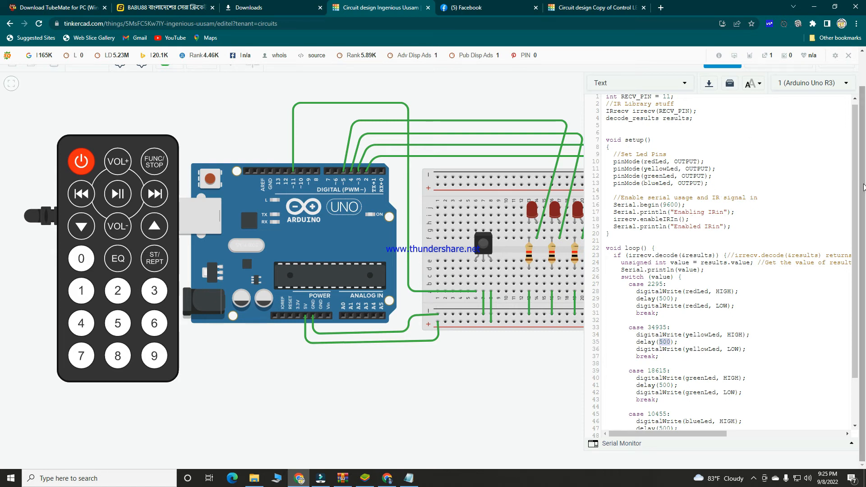
# - Start the simulation and inspect the highlighted lines of the sketch down to the end of the loop
pyautogui.scroll(1, 769, 145)
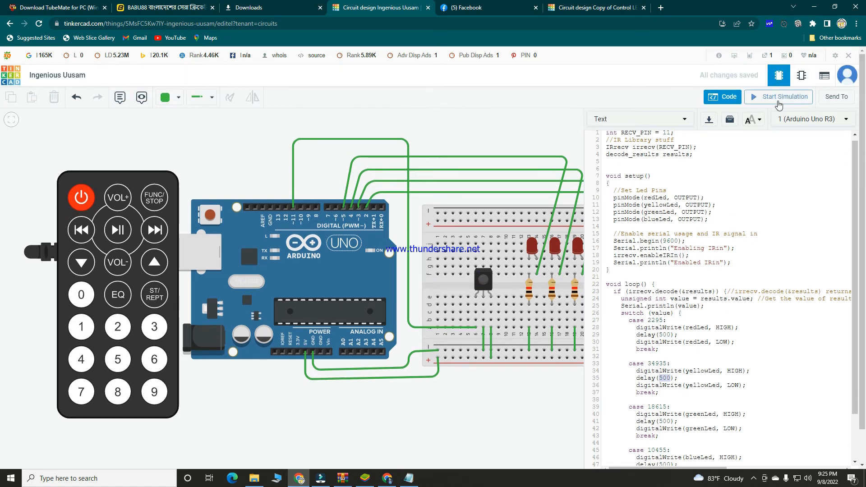
pyautogui.click(780, 100)
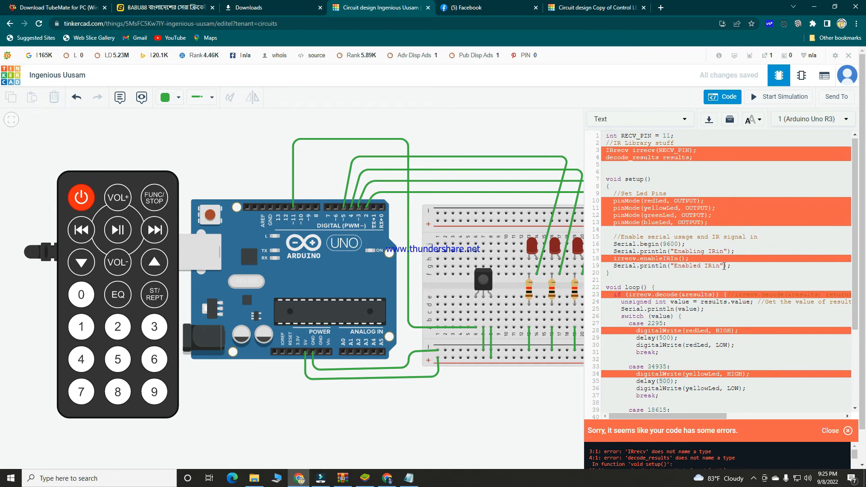
pyautogui.scroll(-5, 724, 266)
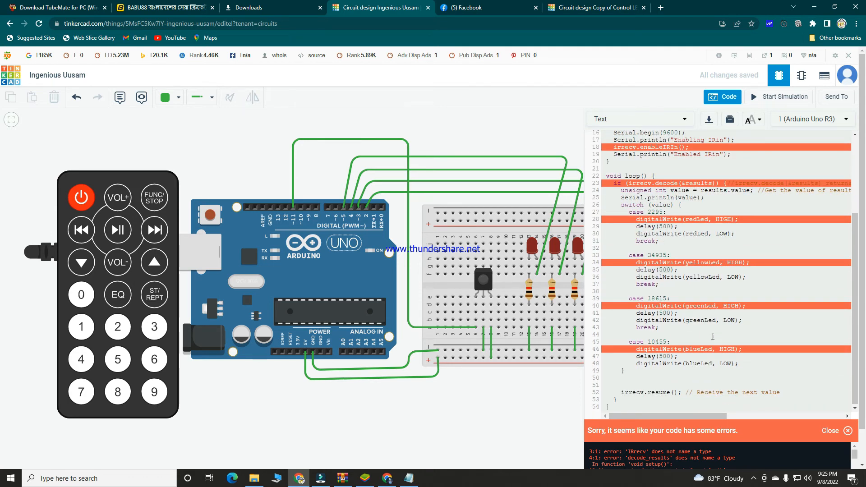
pyautogui.click(709, 263)
pyautogui.click(698, 306)
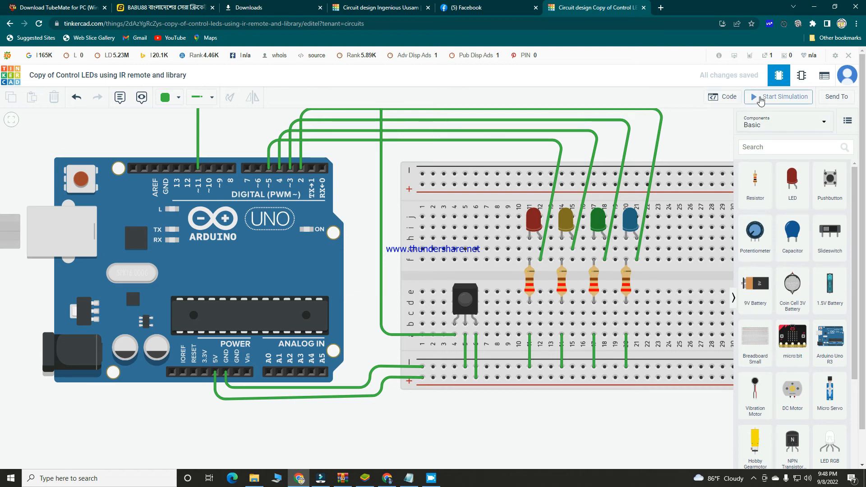
# - Look through the code of the "Copy of Control LEDs using IR remote and library" circuit to its end, and close the code editor
pyautogui.click(736, 98)
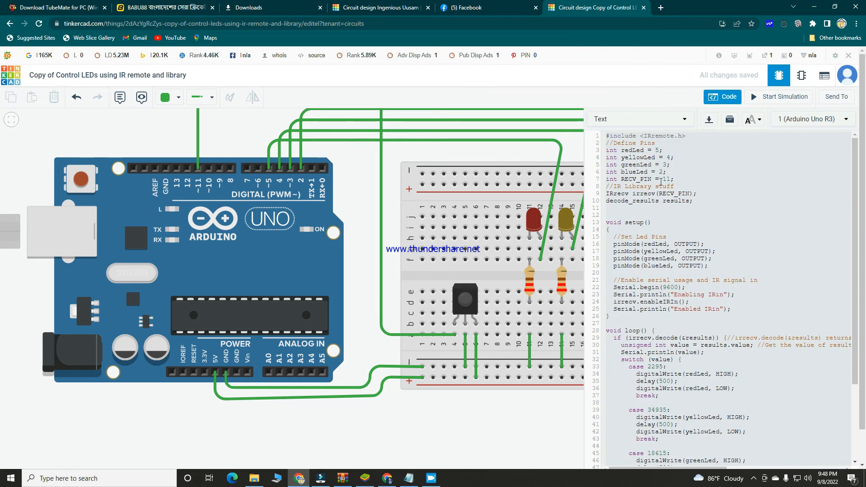
pyautogui.scroll(-5, 692, 228)
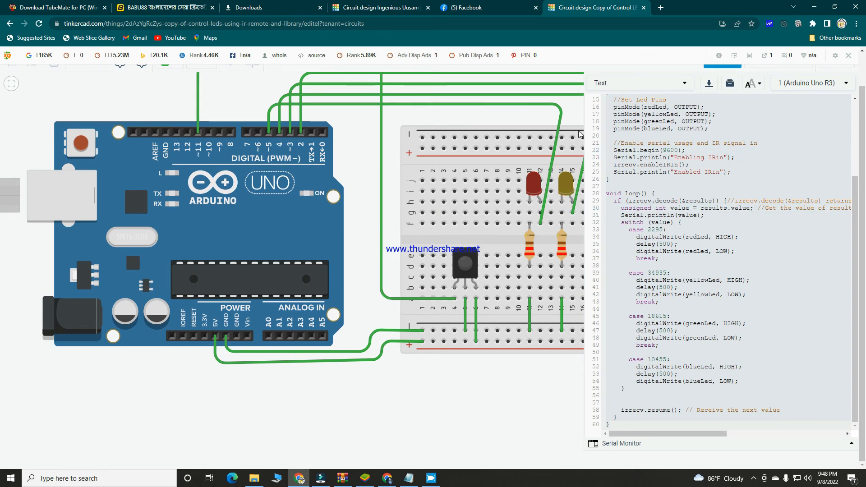
pyautogui.click(722, 63)
# - Try Green as the color of the second LED, set it back to Yellow, and deselect the LED
pyautogui.click(565, 183)
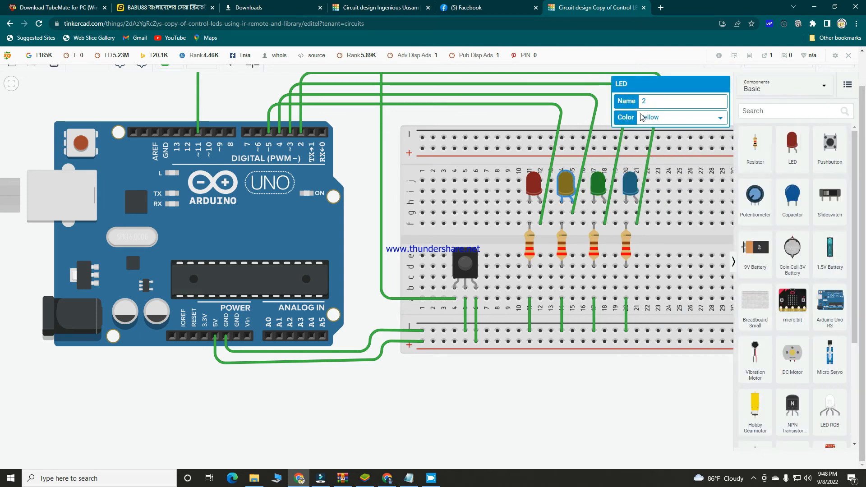
pyautogui.click(701, 120)
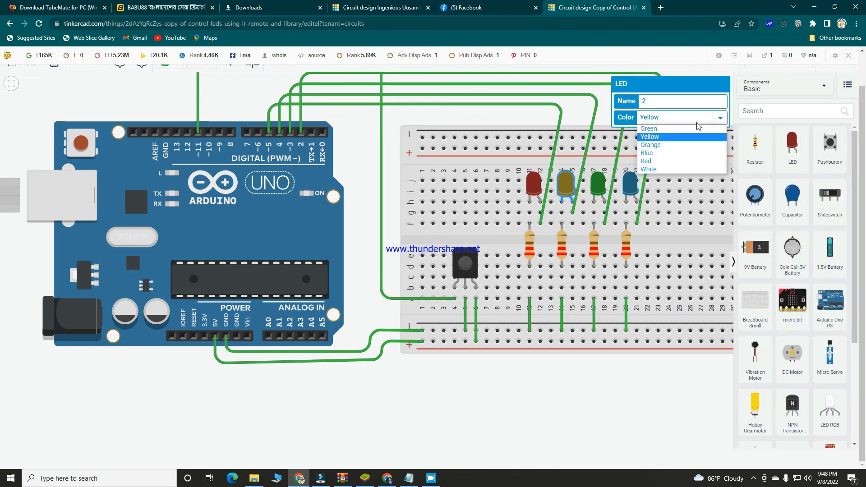
pyautogui.click(669, 143)
pyautogui.click(675, 118)
pyautogui.click(669, 130)
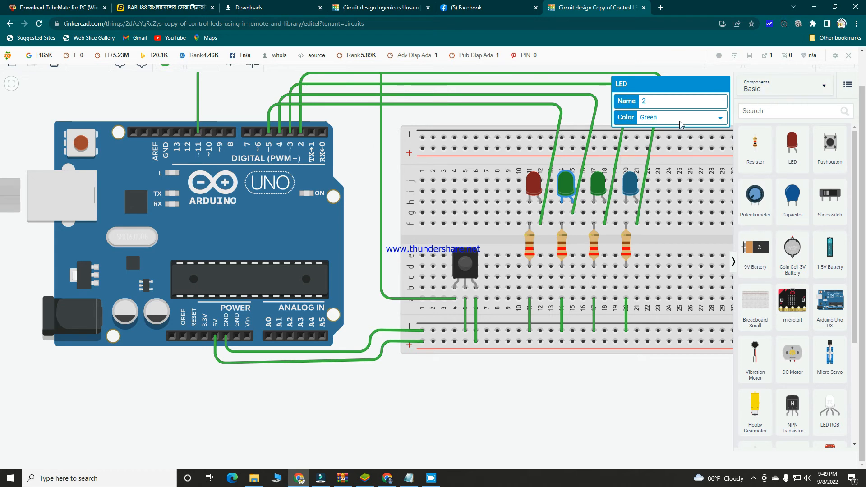
pyautogui.click(704, 119)
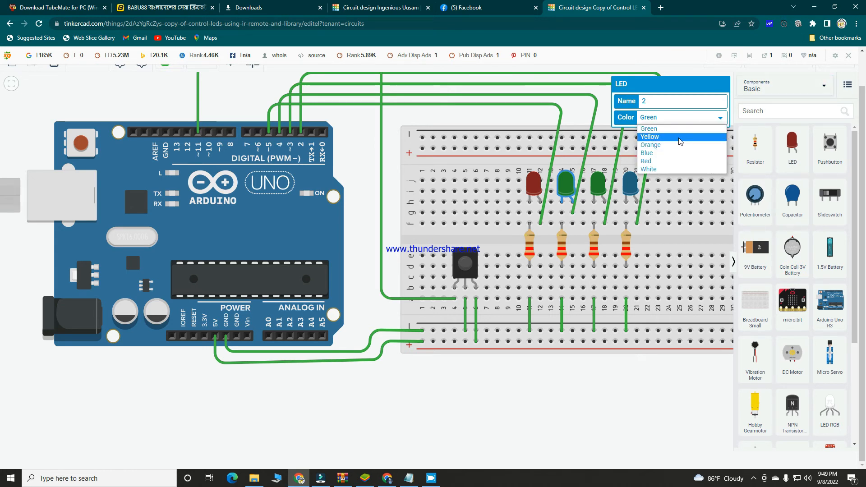
pyautogui.click(680, 139)
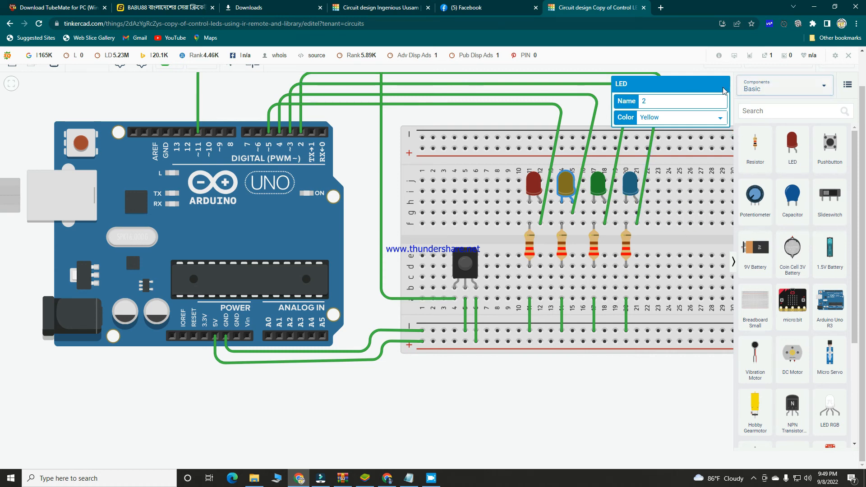
pyautogui.click(704, 386)
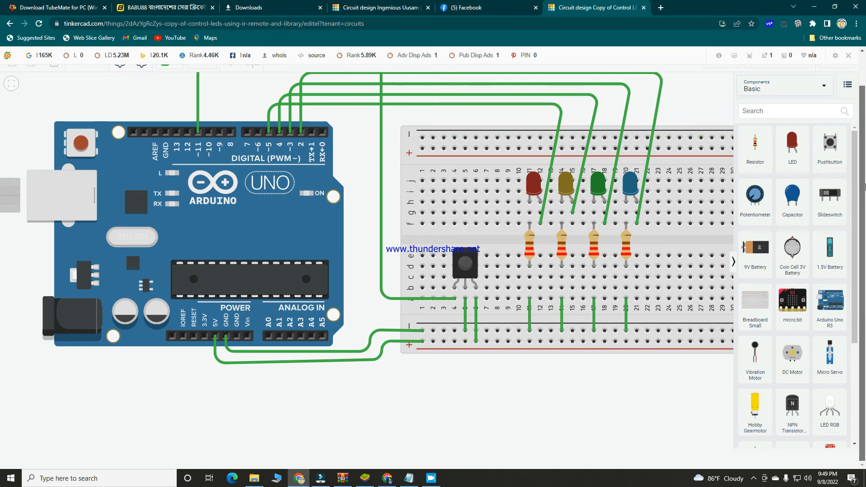
# - Reopen the circuit's code and examine the IR code, LED name and delay in each switch case of the loop
pyautogui.scroll(1, 821, 128)
pyautogui.click(723, 96)
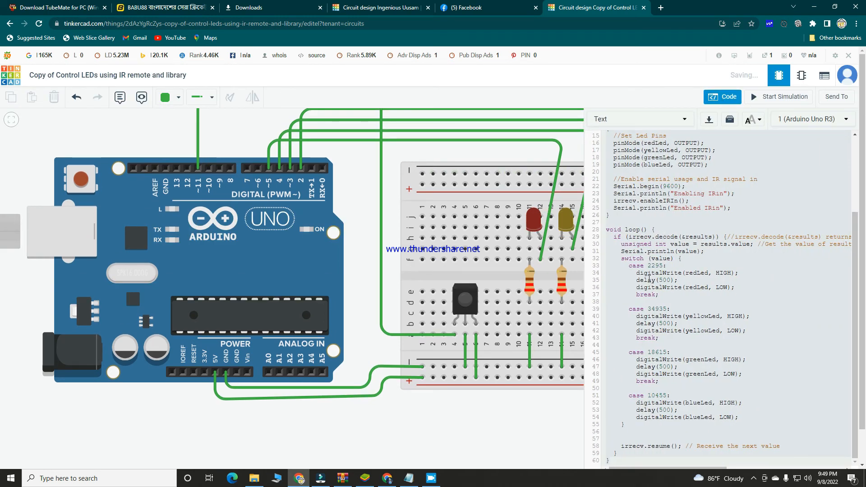
pyautogui.hotkey('ctrl', 'a')
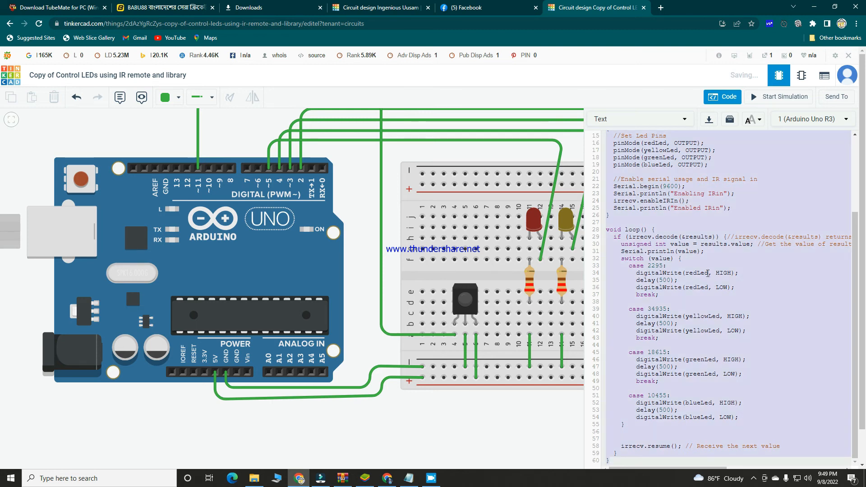
pyautogui.moveTo(708, 273); pyautogui.dragTo(690, 279)
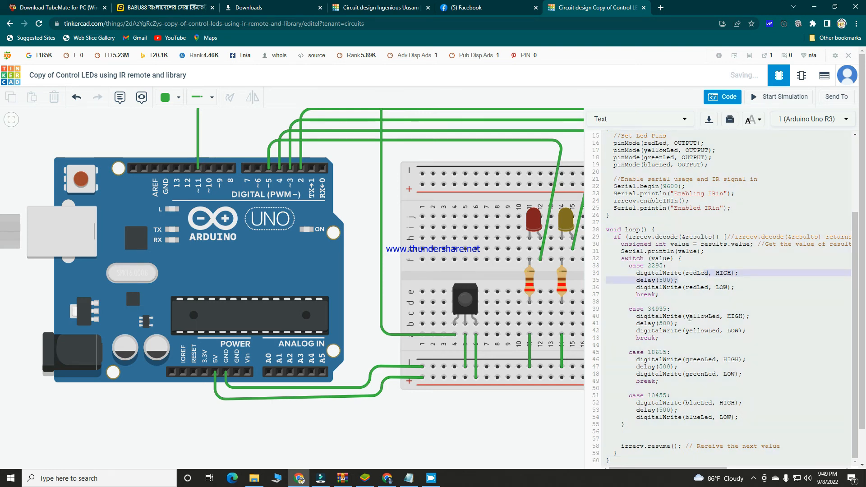
pyautogui.moveTo(686, 318); pyautogui.dragTo(717, 318)
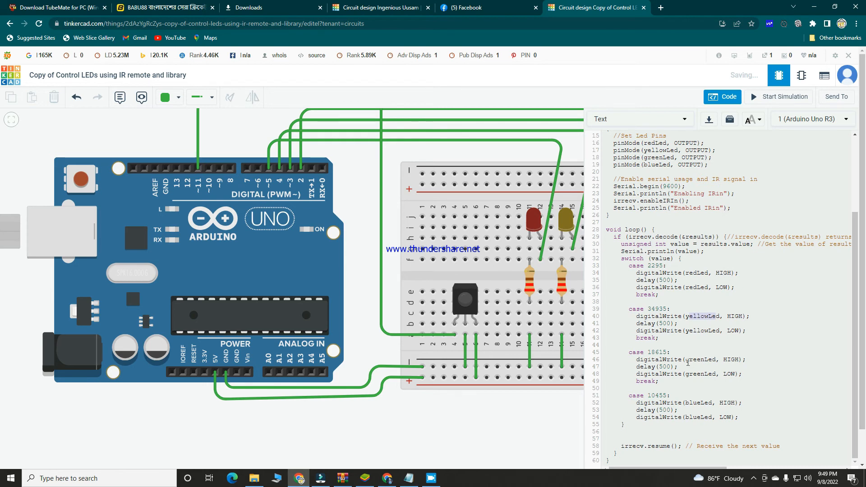
pyautogui.moveTo(686, 359); pyautogui.dragTo(709, 359)
pyautogui.moveTo(685, 402); pyautogui.dragTo(713, 397)
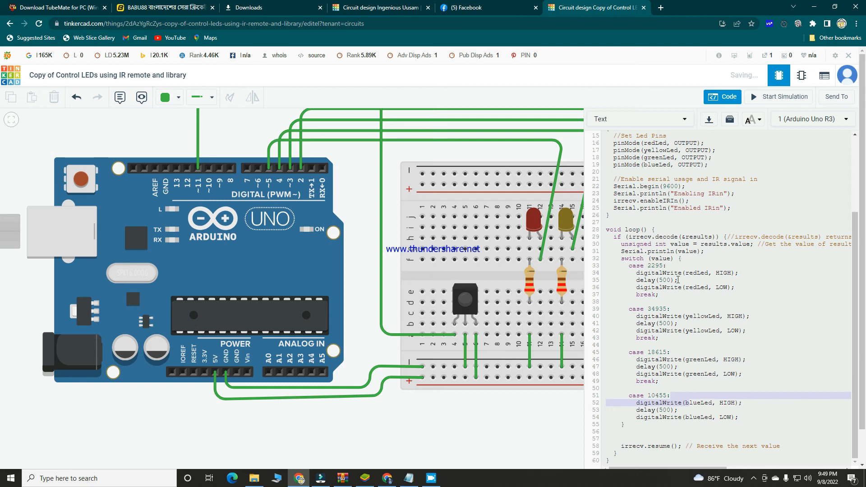
pyautogui.moveTo(655, 266); pyautogui.dragTo(661, 371)
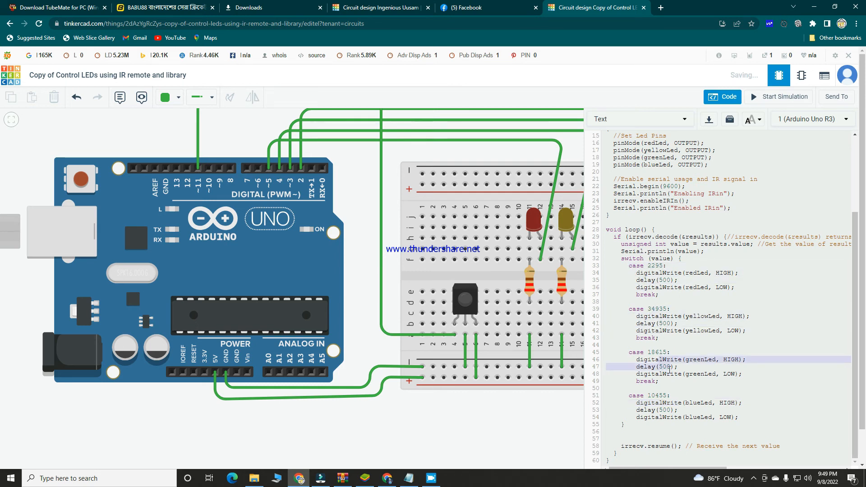
pyautogui.click(664, 345)
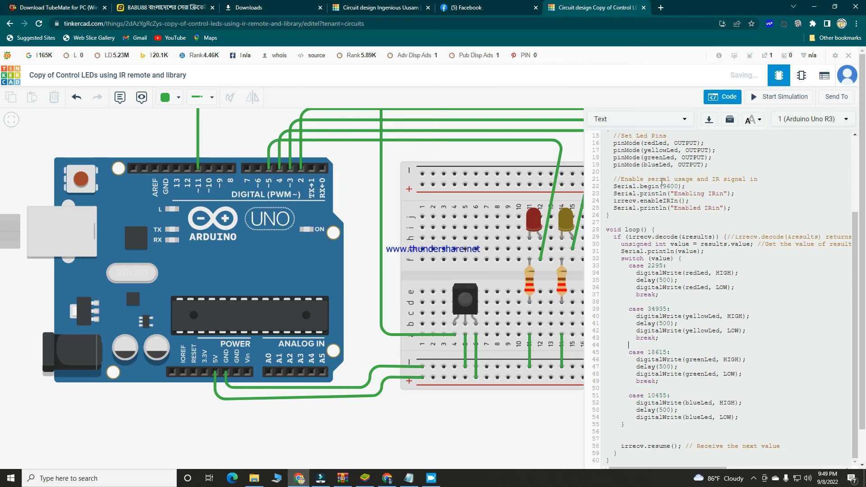
pyautogui.moveTo(856, 352)
pyautogui.mouseDown()
pyautogui.moveTo(857, 270)
pyautogui.moveTo(857, 345)
pyautogui.mouseUp()
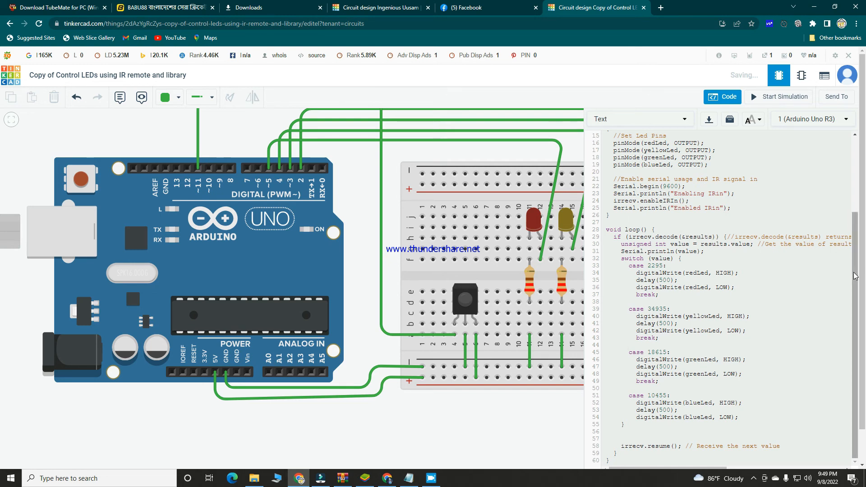
# - Examine the break statements in the switch cases, the irrecv.decode condition in the loop, and the pin definitions and setup code
pyautogui.moveTo(857, 277)
pyautogui.mouseDown()
pyautogui.moveTo(859, 210)
pyautogui.moveTo(857, 287)
pyautogui.mouseUp()
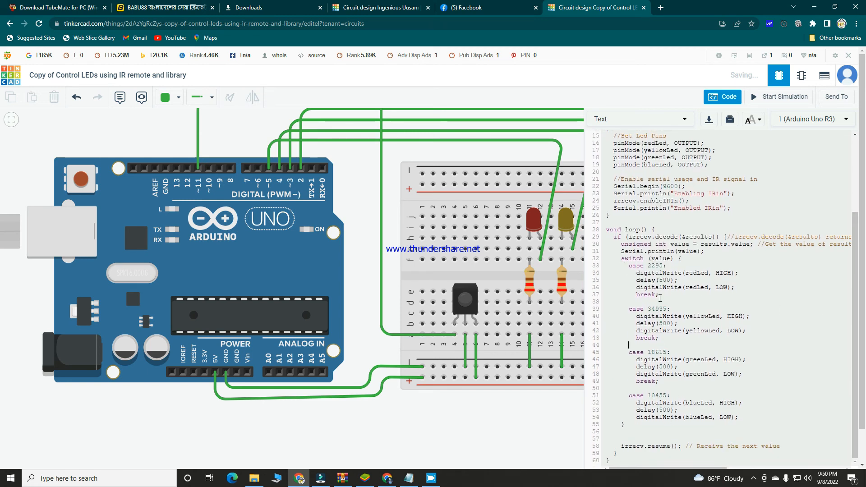
pyautogui.doubleClick(659, 296)
pyautogui.moveTo(863, 373); pyautogui.dragTo(865, 353)
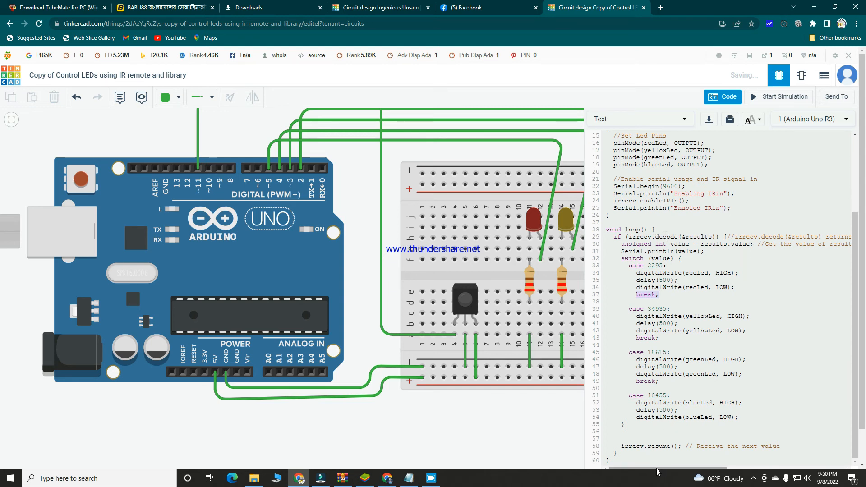
pyautogui.moveTo(657, 470); pyautogui.dragTo(587, 462)
pyautogui.moveTo(735, 237); pyautogui.dragTo(794, 237)
pyautogui.click(802, 254)
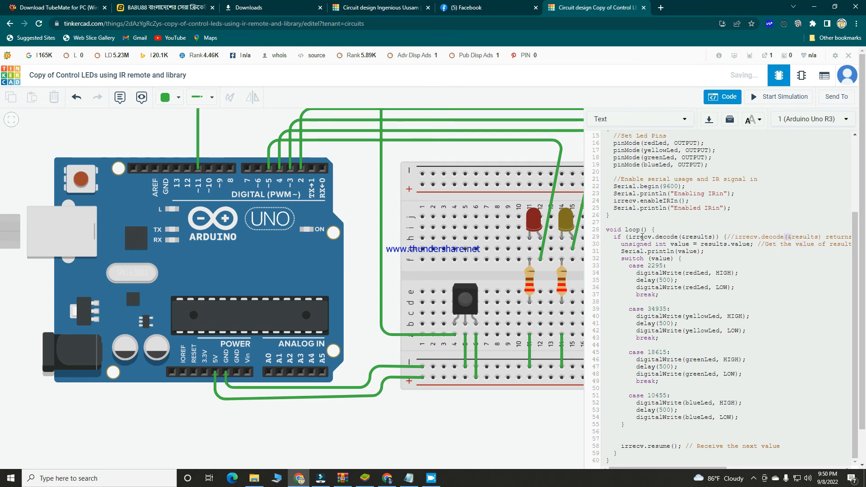
pyautogui.moveTo(642, 237); pyautogui.dragTo(793, 238)
pyautogui.scroll(3, 710, 223)
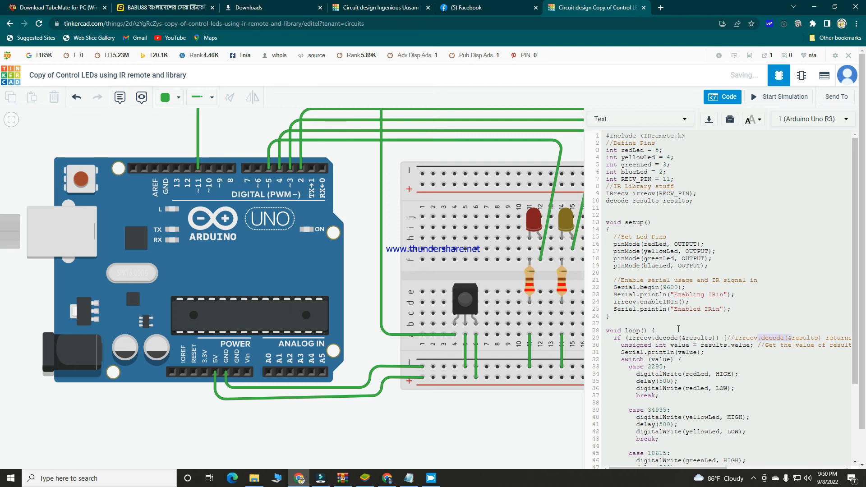
pyautogui.scroll(-1, 678, 330)
pyautogui.scroll(1, 678, 329)
# - Start the simulation, fit the whole circuit in view, and close the code editor
pyautogui.click(762, 98)
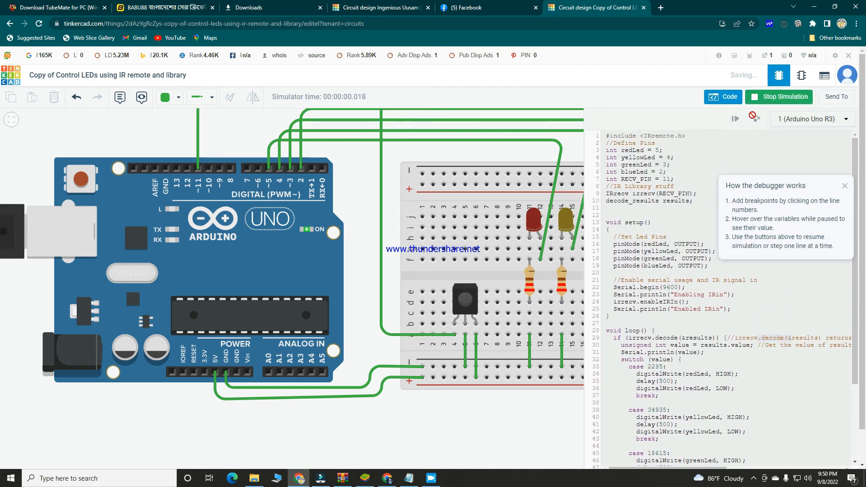
pyautogui.click(11, 119)
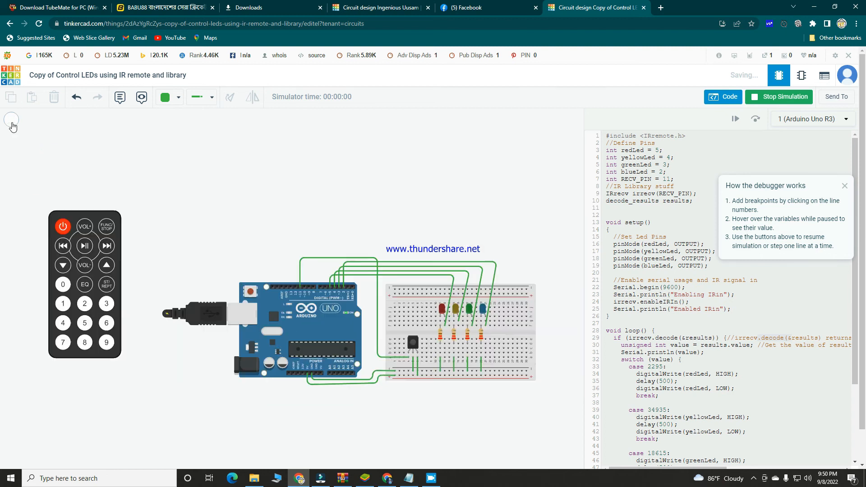
pyautogui.click(99, 296)
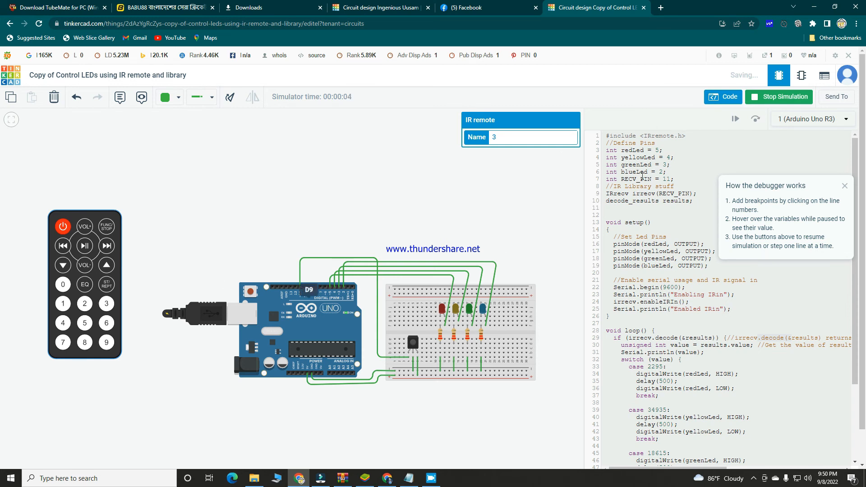
pyautogui.click(721, 98)
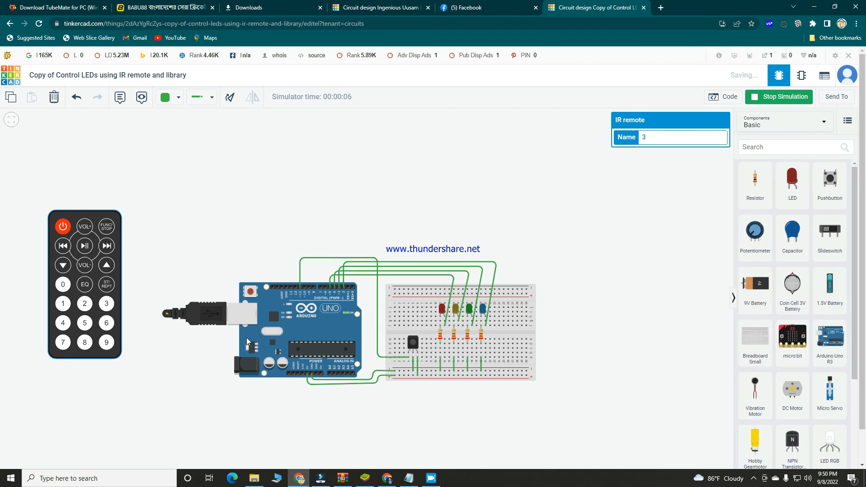
pyautogui.scroll(2, 247, 342)
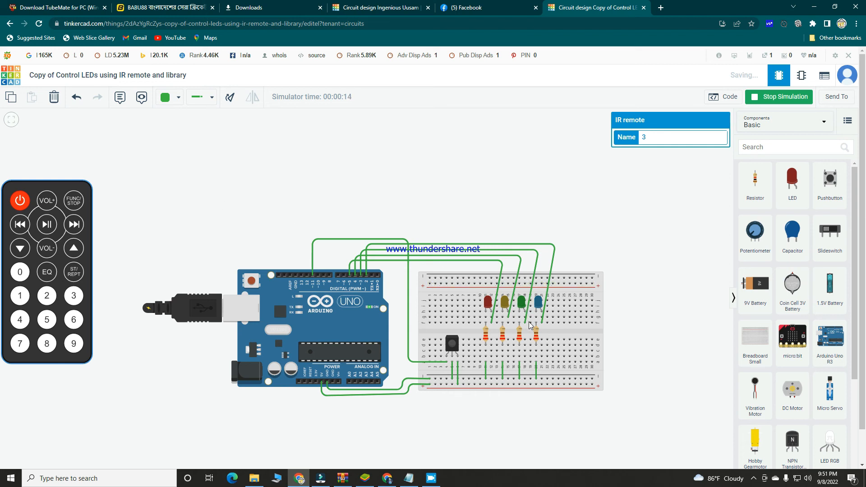
# - Test buttons 1, 2, 3 and 4 of the IR remote to trigger the four LEDs in the running simulation
pyautogui.click(20, 299)
pyautogui.click(46, 299)
pyautogui.click(46, 300)
pyautogui.click(75, 299)
pyautogui.click(25, 320)
pyautogui.click(758, 481)
pyautogui.click(758, 482)
pyautogui.click(758, 482)
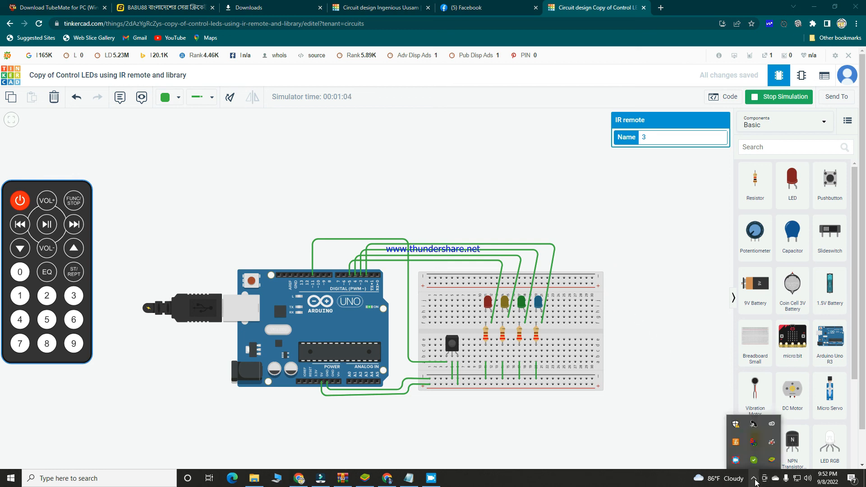
pyautogui.click(736, 461)
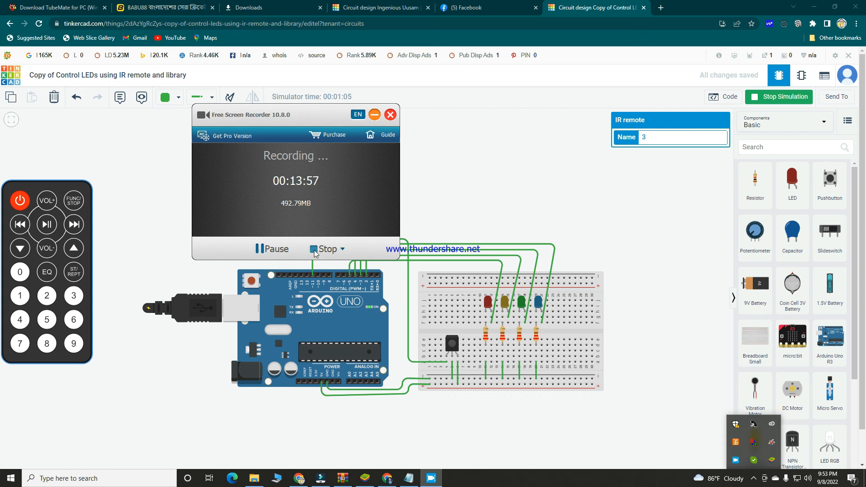